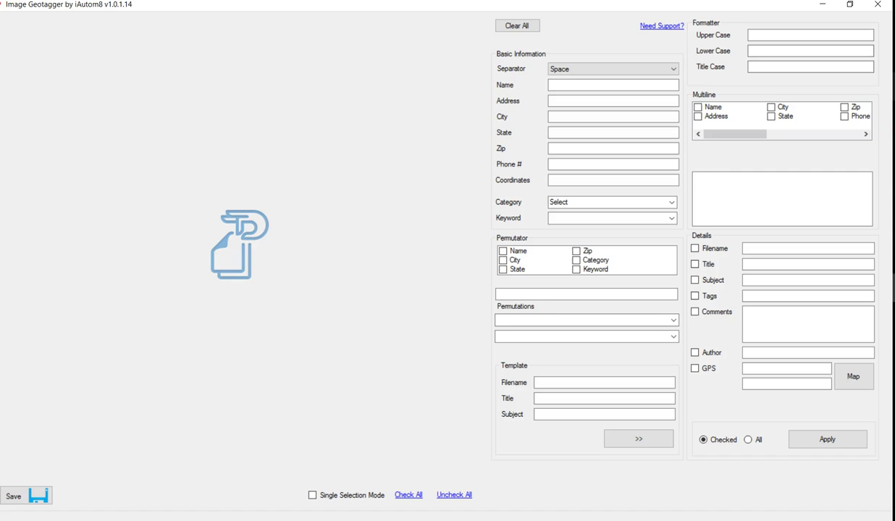
- Bring the Plastic Surgery Kansas pictures folder in File Explorer to the front
key("alt+Tab")
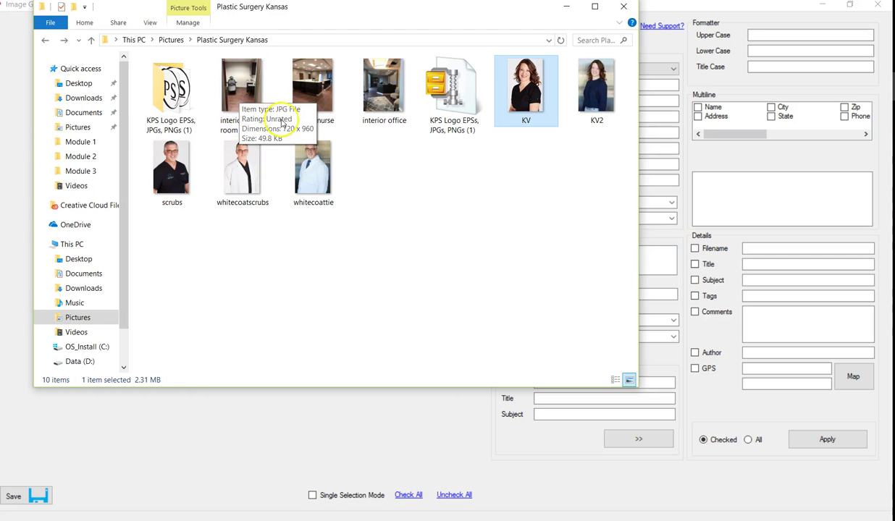
- Review interior exam room's Details properties, confirming blank title, tags, comments and author, then cancel
right_click(248, 88)
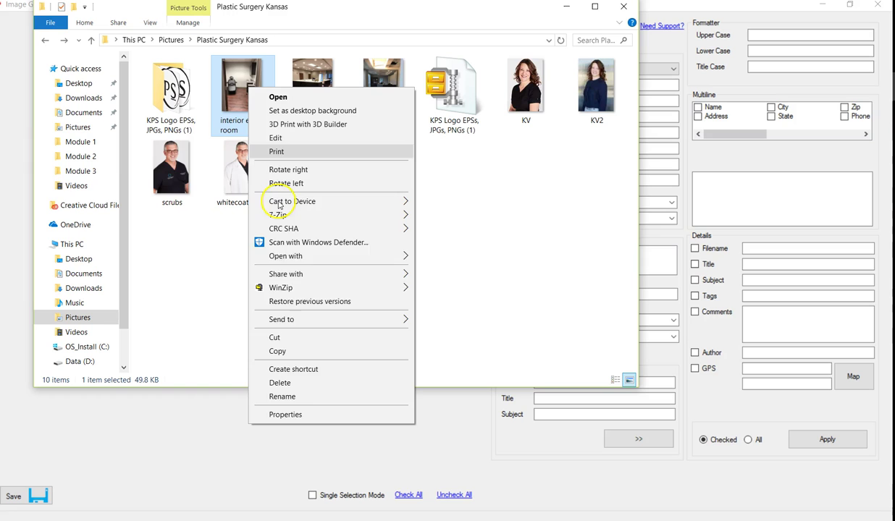
left_click(285, 414)
left_click(369, 138)
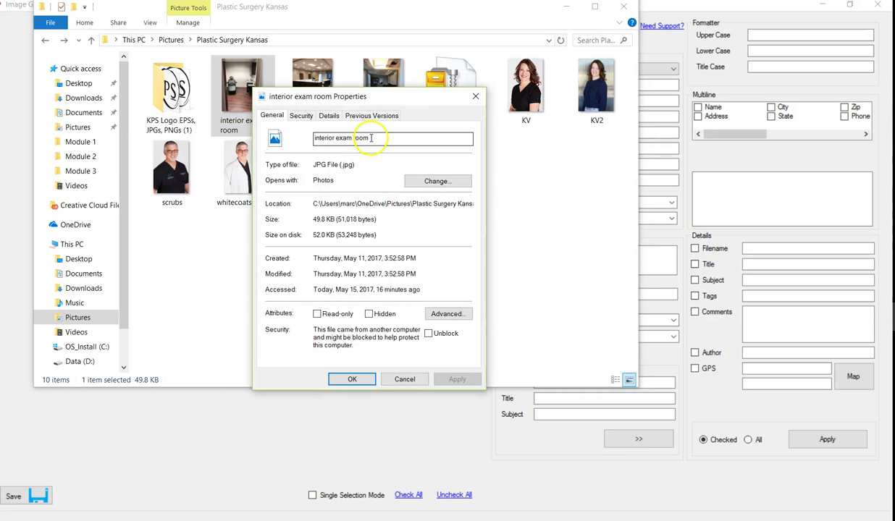
left_click(328, 117)
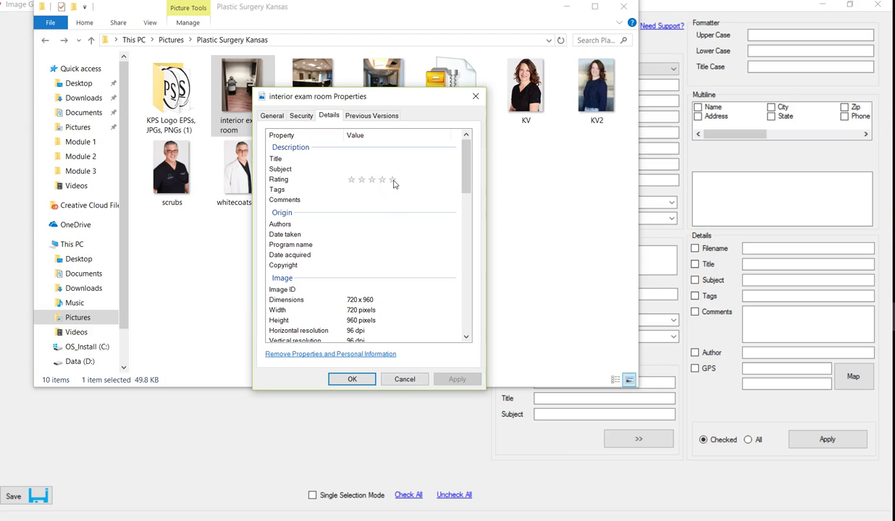
left_click(370, 181)
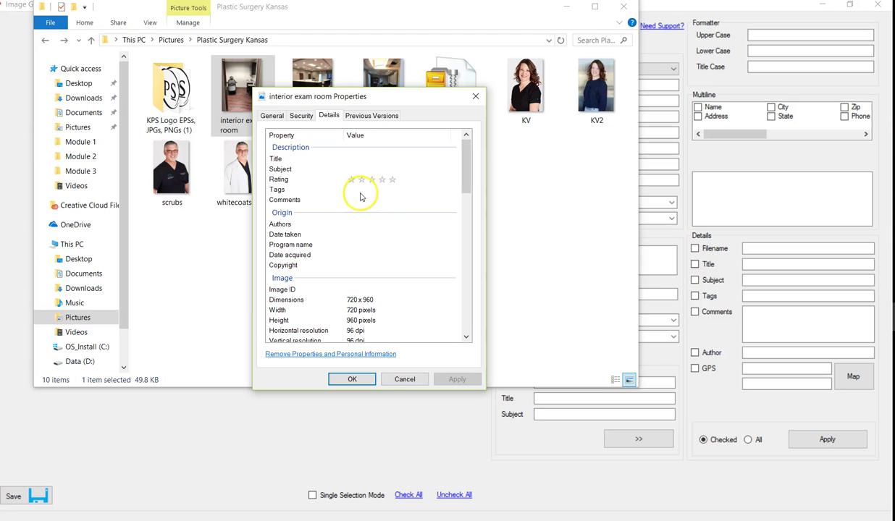
left_click(404, 379)
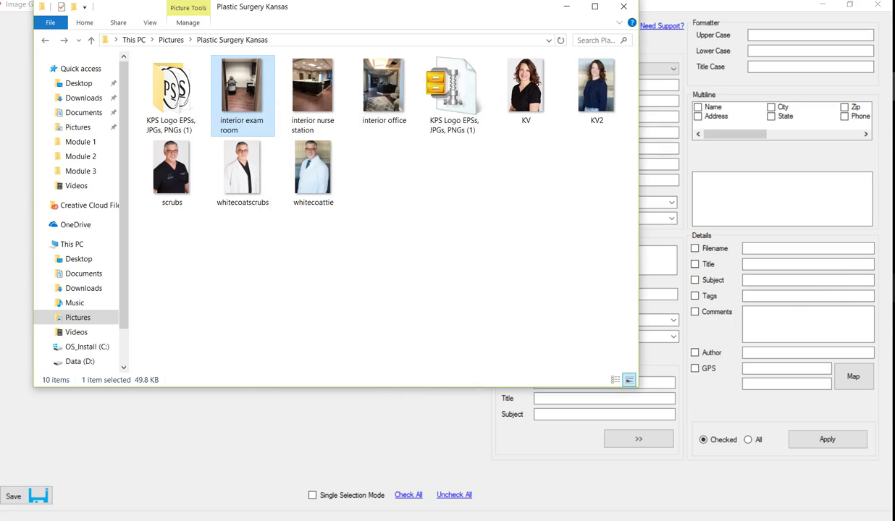
- Drag interior nurse station, interior office and interior exam room from Explorer into Image Geotagger
left_click(673, 355)
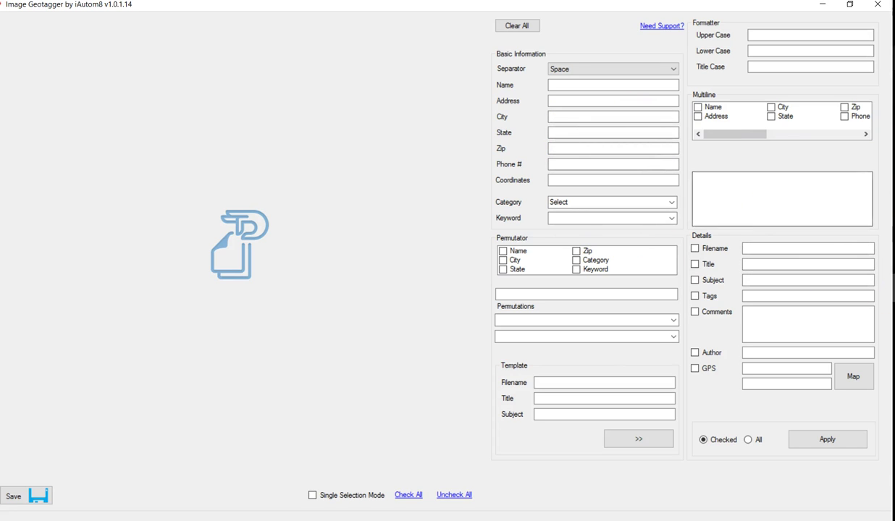
key("alt+Tab")
left_click(369, 87)
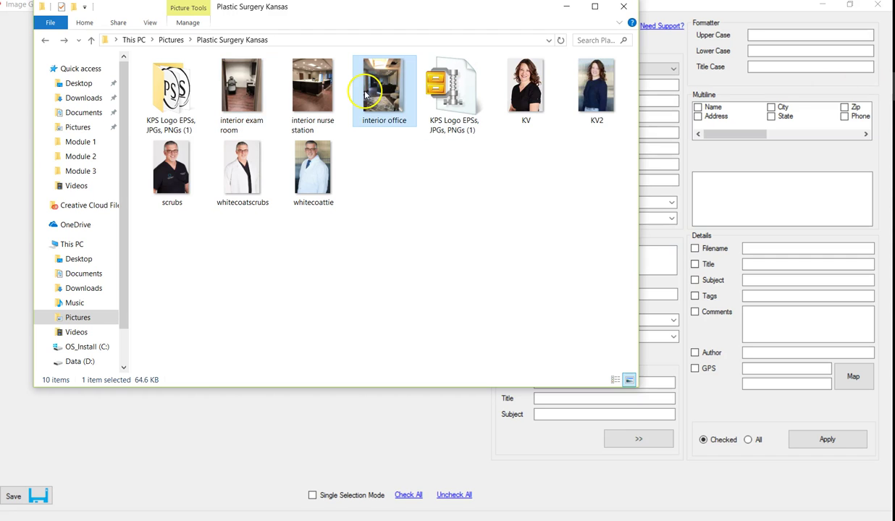
left_click(251, 94, "shift")
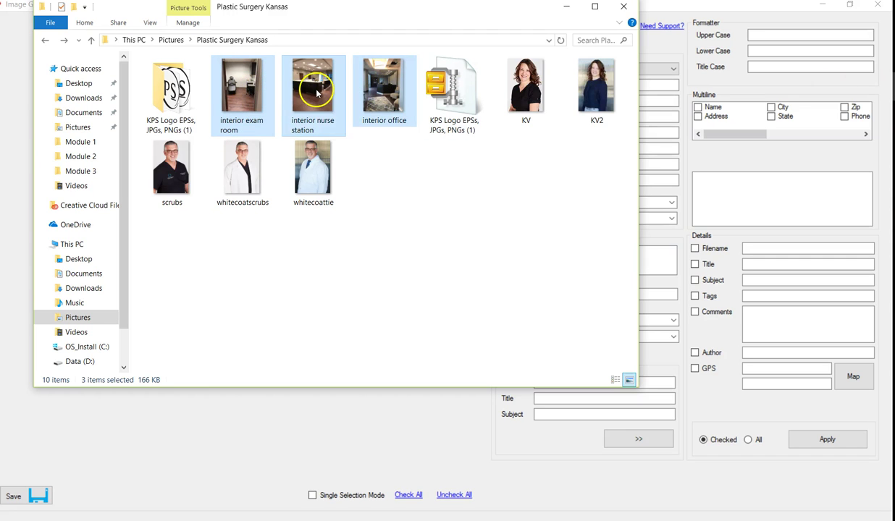
left_click_drag(267, 431, 267, 432)
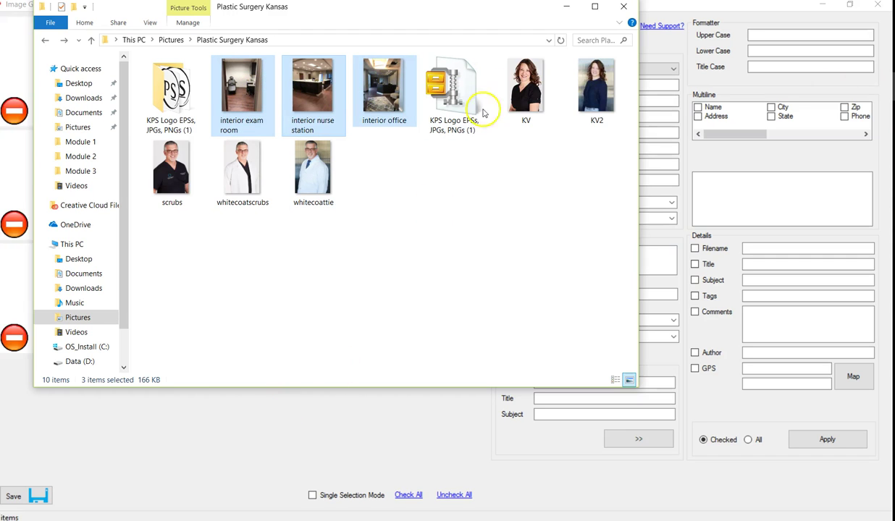
left_click(565, 6)
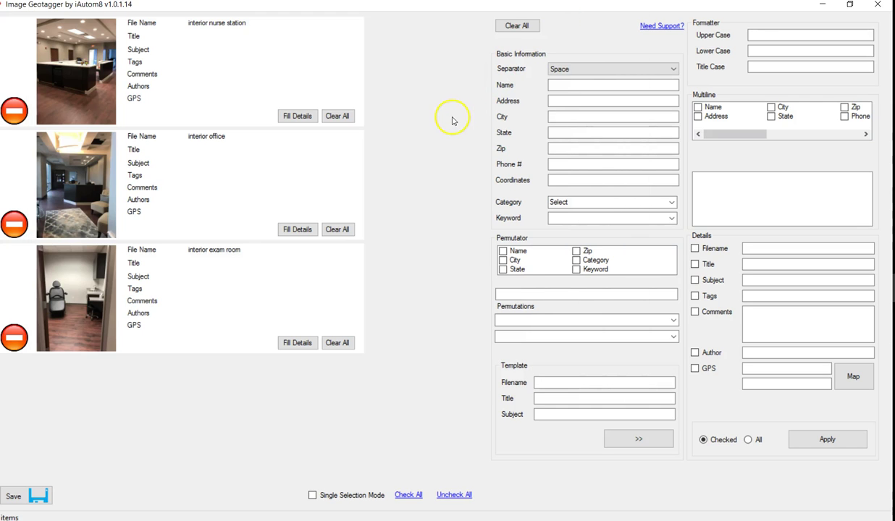
left_click(259, 50)
- Enter Kansas Plastic Surgery as the business name, taken from the clinic notes
double_click(192, 24)
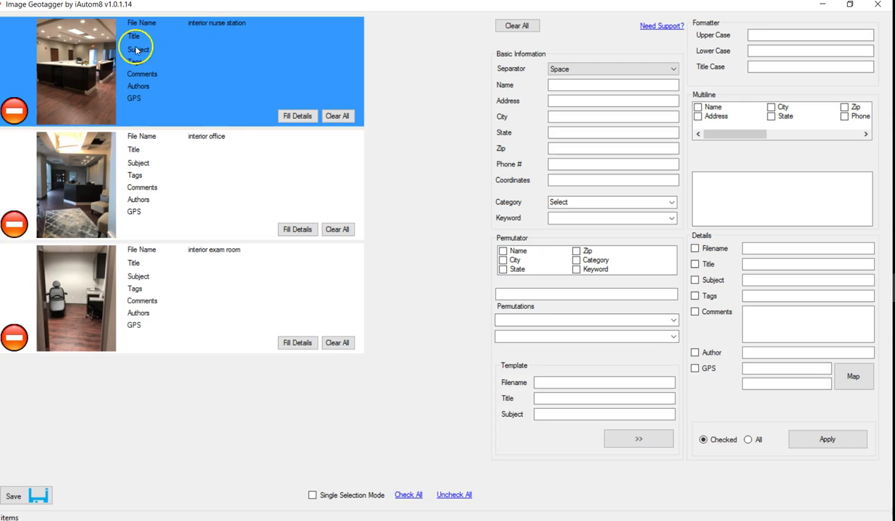
left_click(161, 308)
left_click(206, 275)
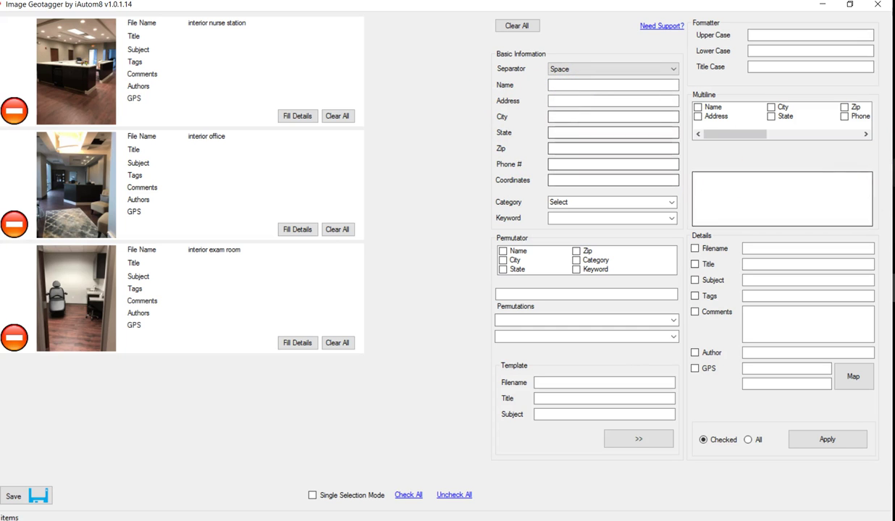
key("alt+Tab")
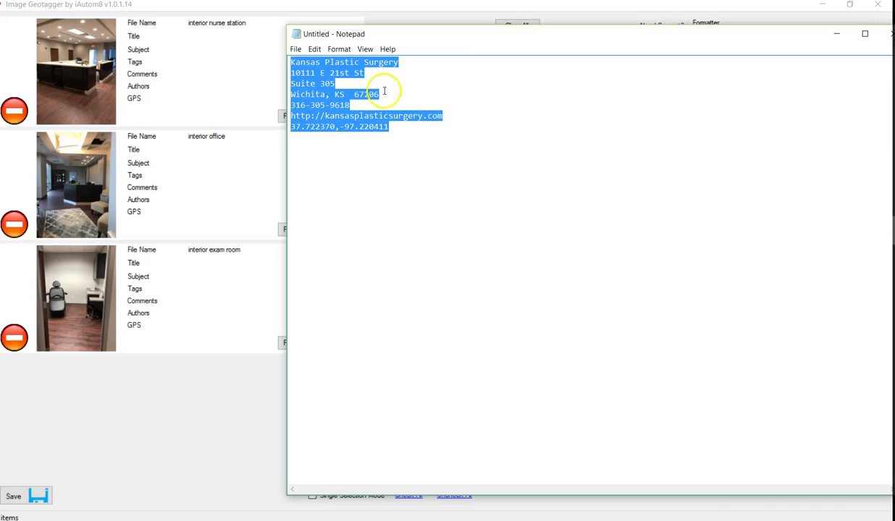
left_click(382, 78)
left_click_drag(399, 62, 289, 63)
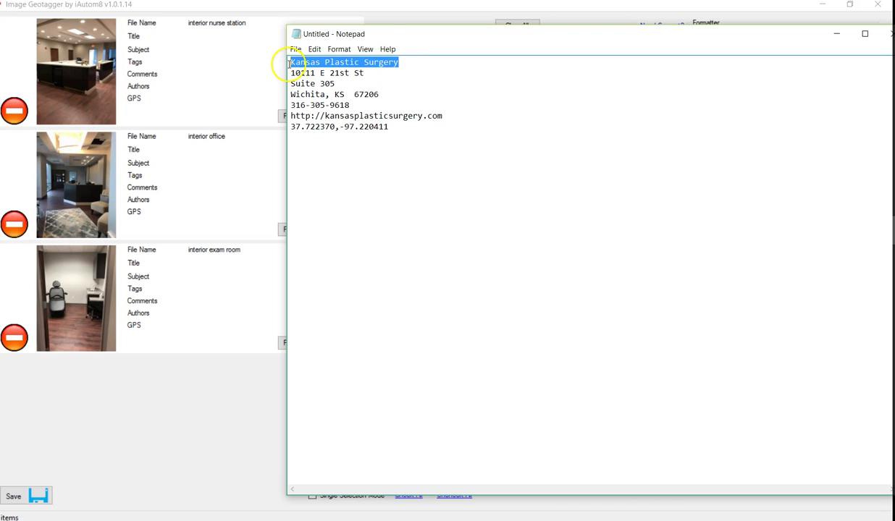
left_click_drag(451, 37, 425, 234)
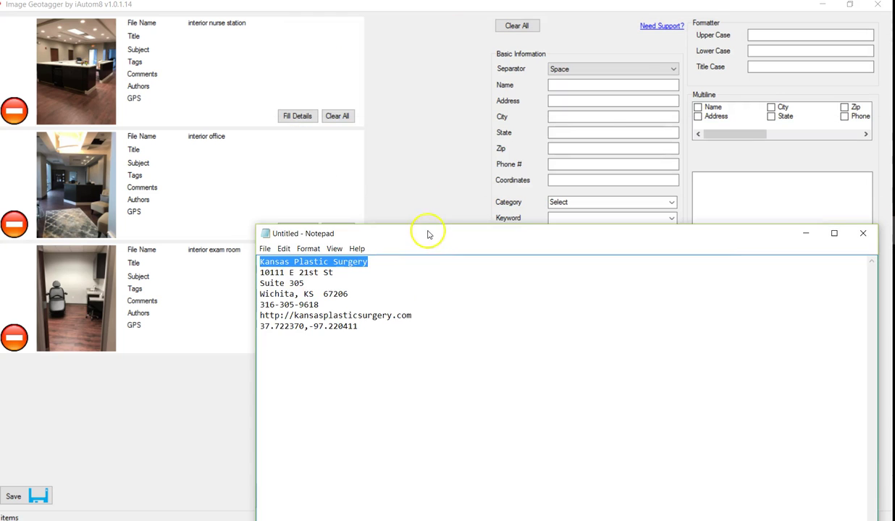
left_click(565, 84)
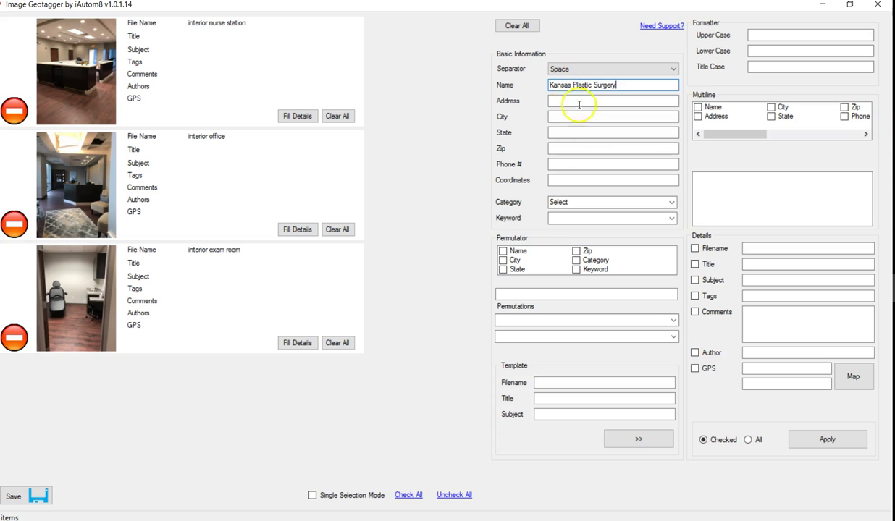
- Fill in the clinic's street address, including the suite number, from the notes
key("alt+Tab")
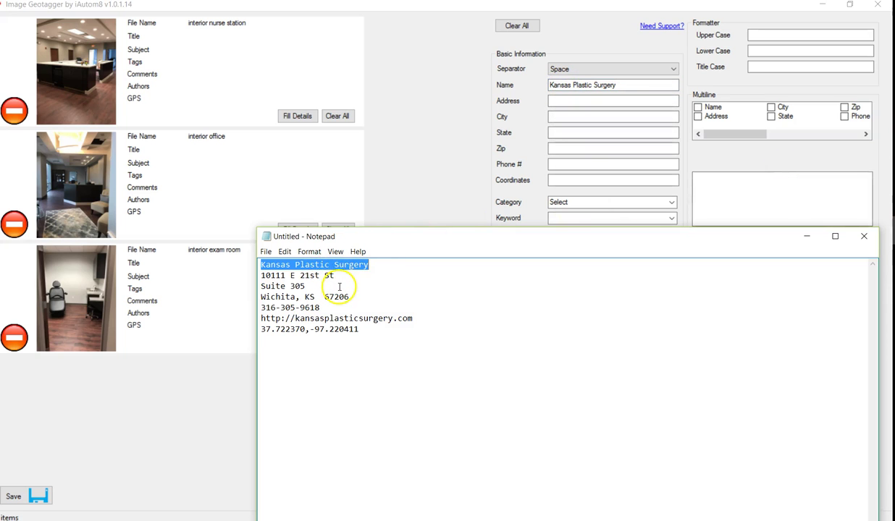
left_click_drag(339, 286, 248, 277)
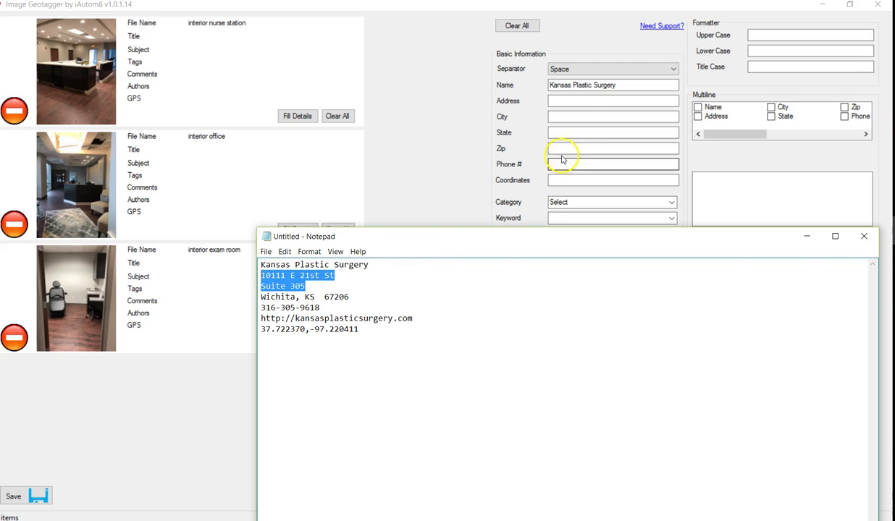
left_click(572, 99)
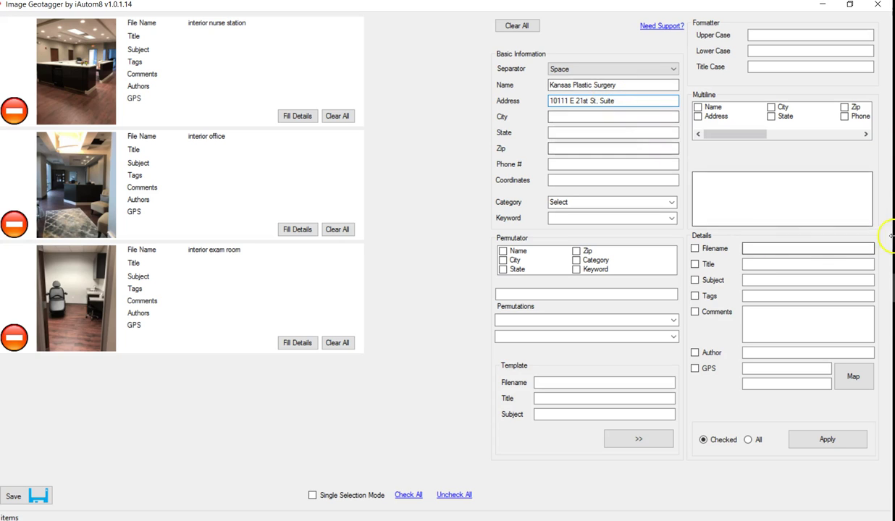
key("alt+Tab")
key("alt+Tab")
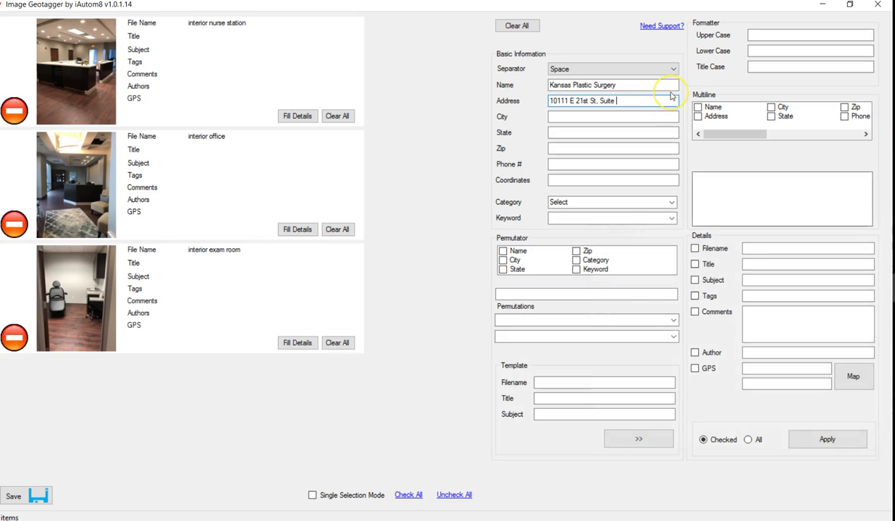
type("305")
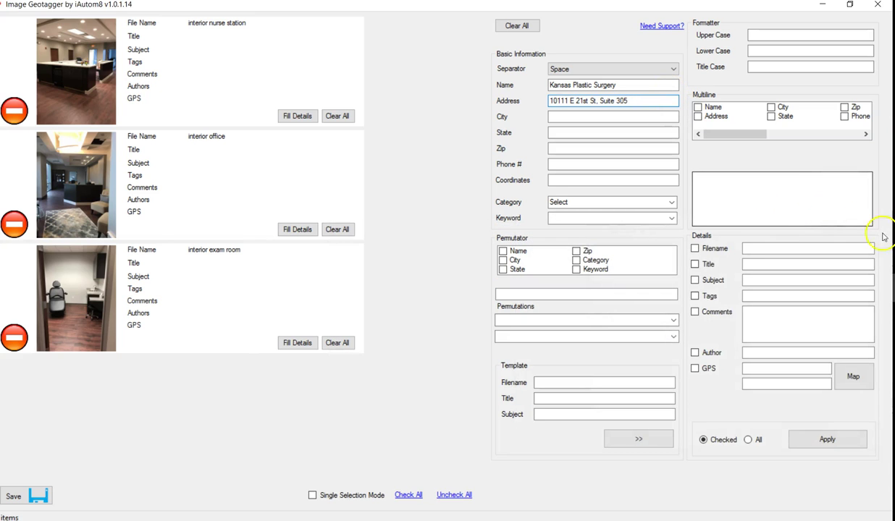
key("alt+Tab")
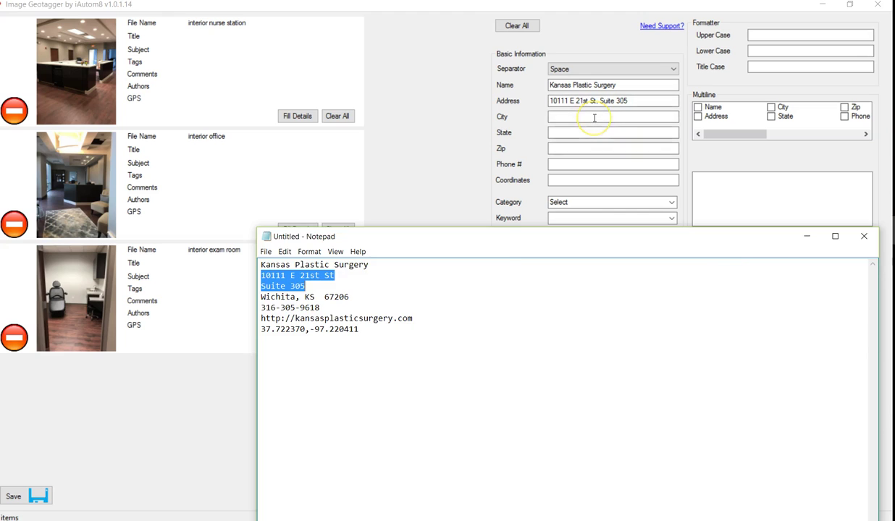
- Fill in city Wichita, state KS, zip 67206 and paste the clinic's phone number
left_click(593, 118)
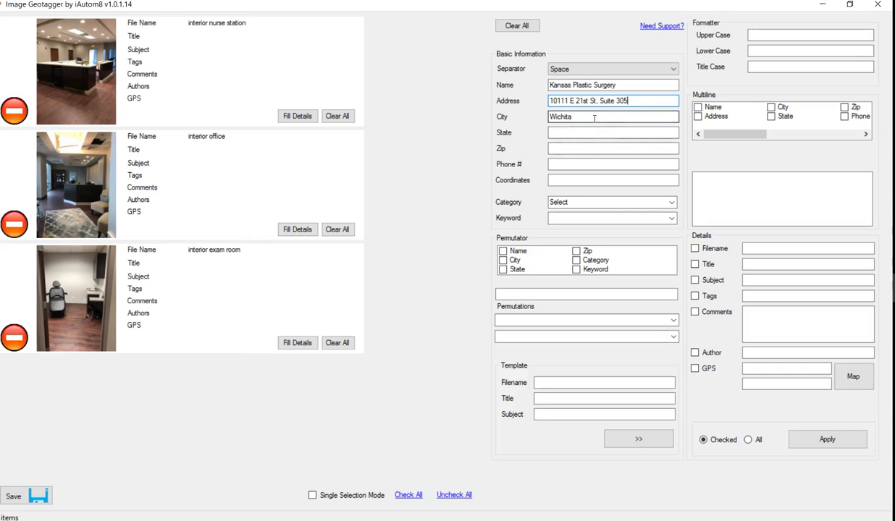
left_click(577, 134)
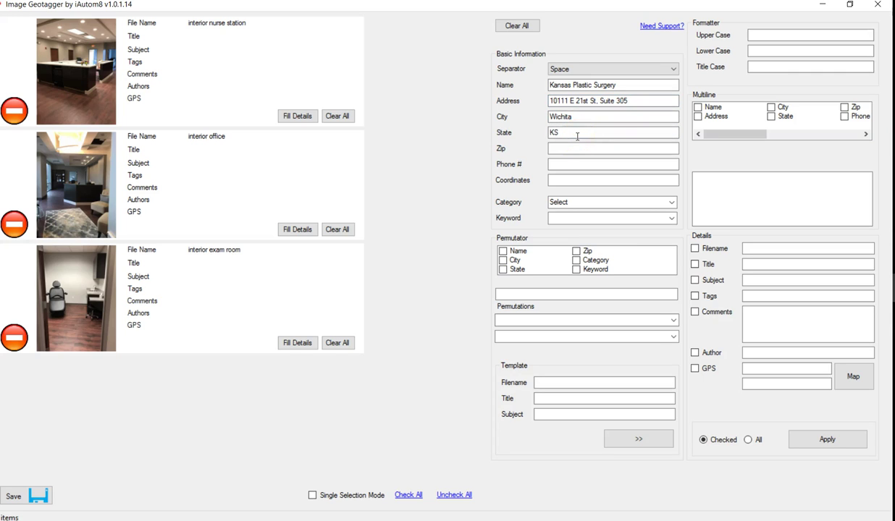
left_click(578, 148)
left_click(893, 230)
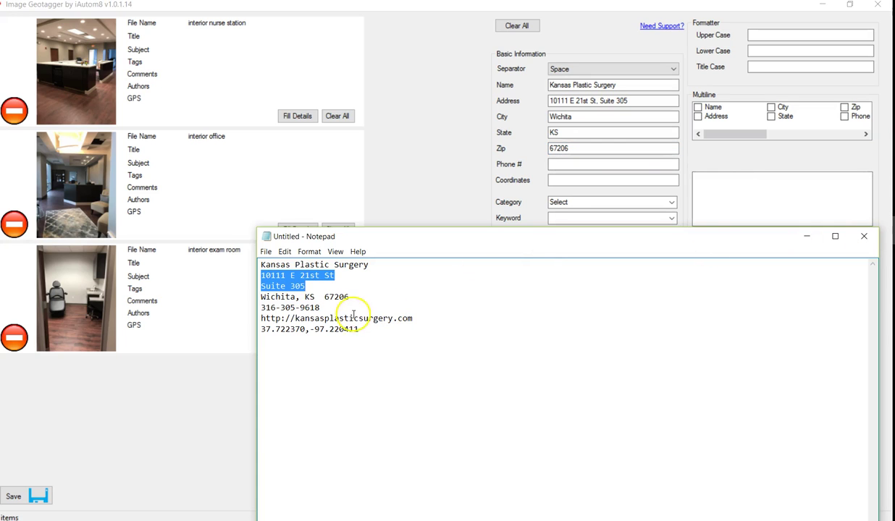
left_click_drag(319, 308, 261, 309)
key("ctrl+c")
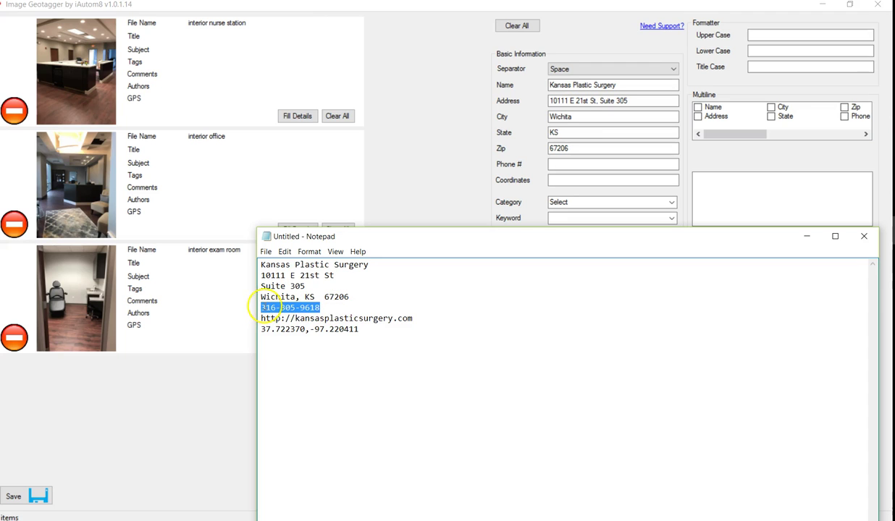
left_click(558, 165)
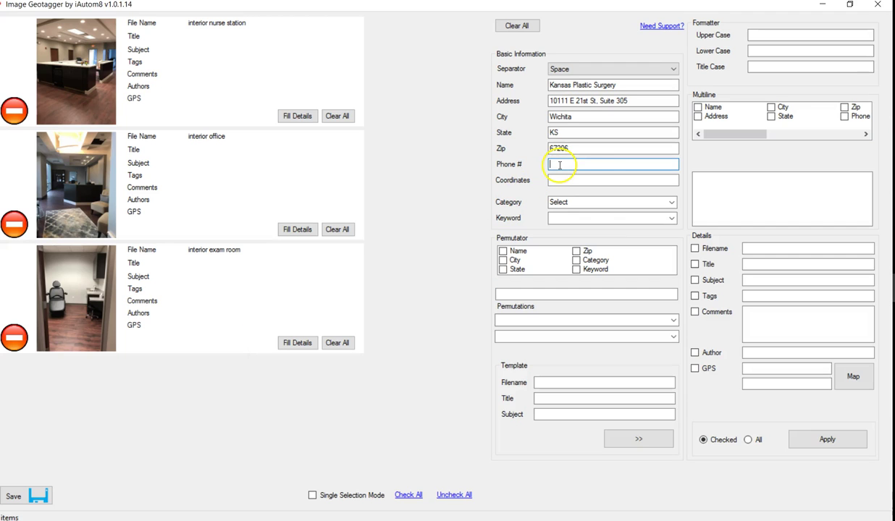
key("ctrl+v")
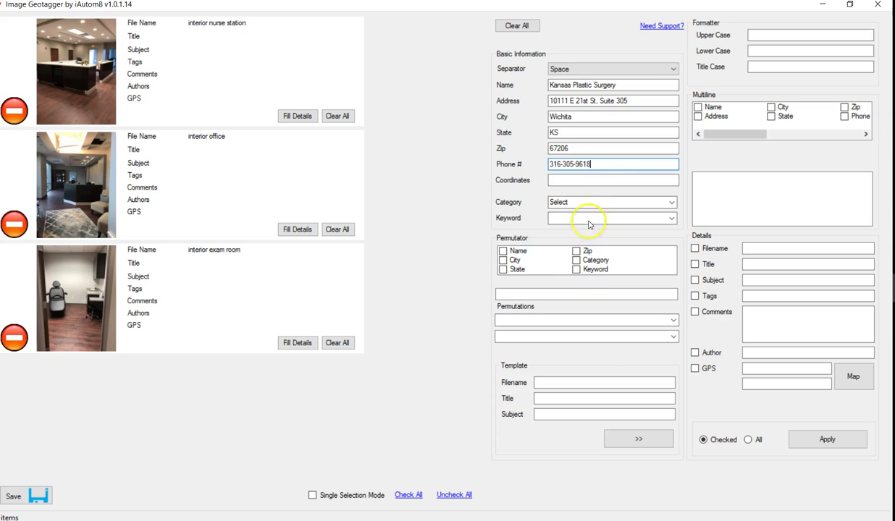
- Choose Plastic Surgeon as the category and cosmetic surgery as the keyword
left_click(600, 202)
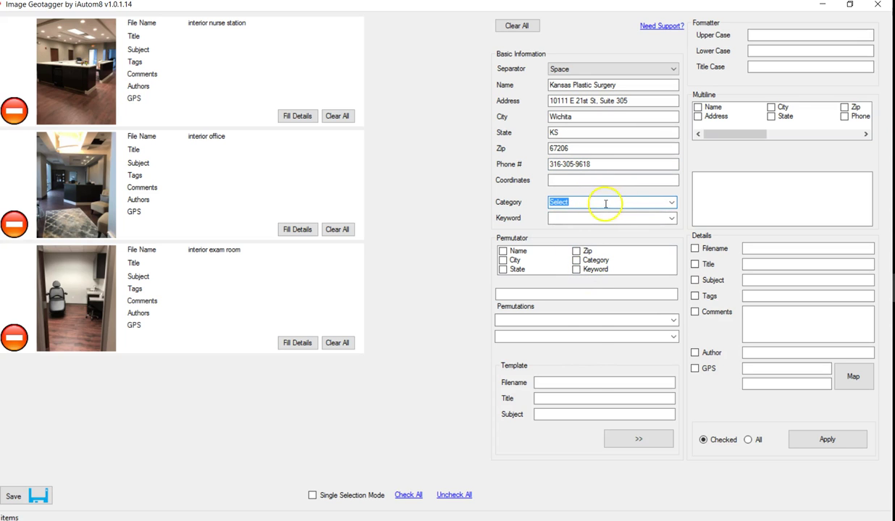
left_click(672, 203)
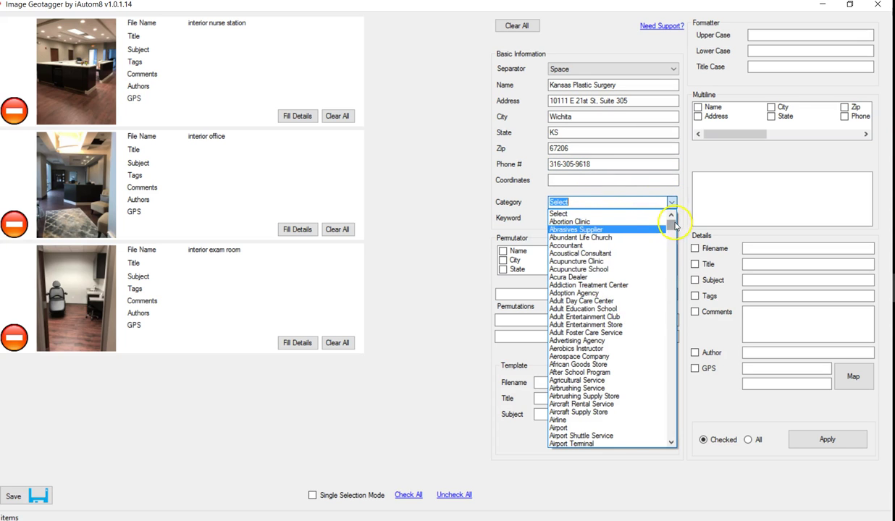
left_click_drag(669, 221, 662, 360)
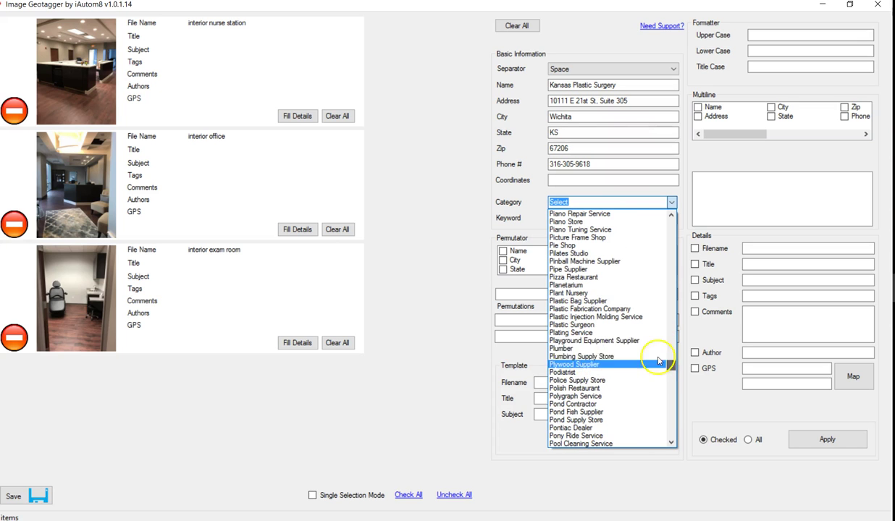
left_click(582, 327)
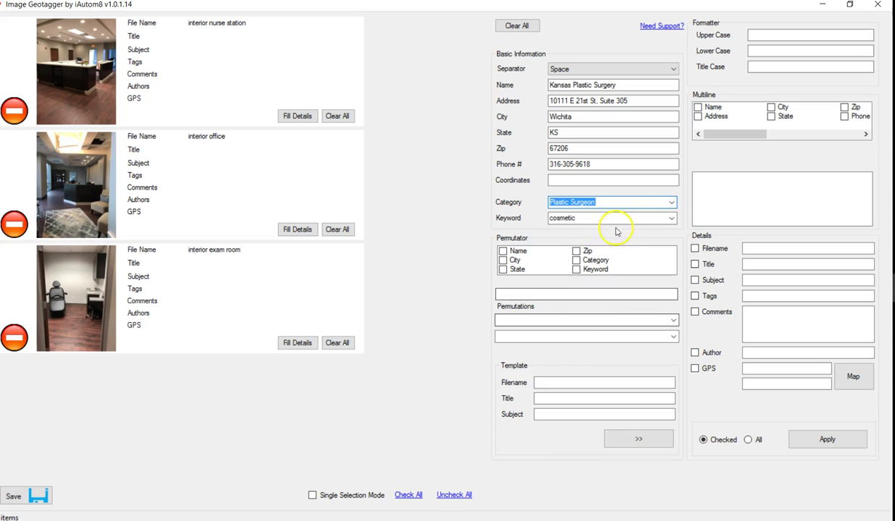
left_click(670, 219)
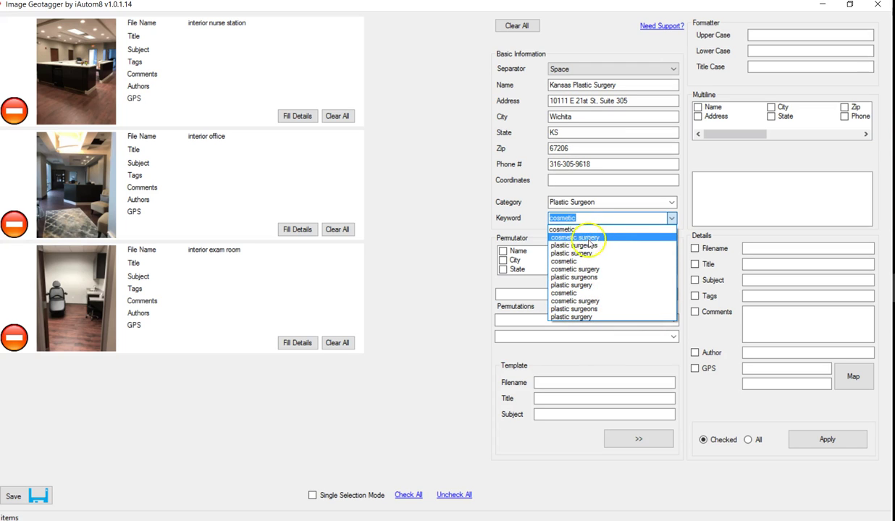
left_click(589, 238)
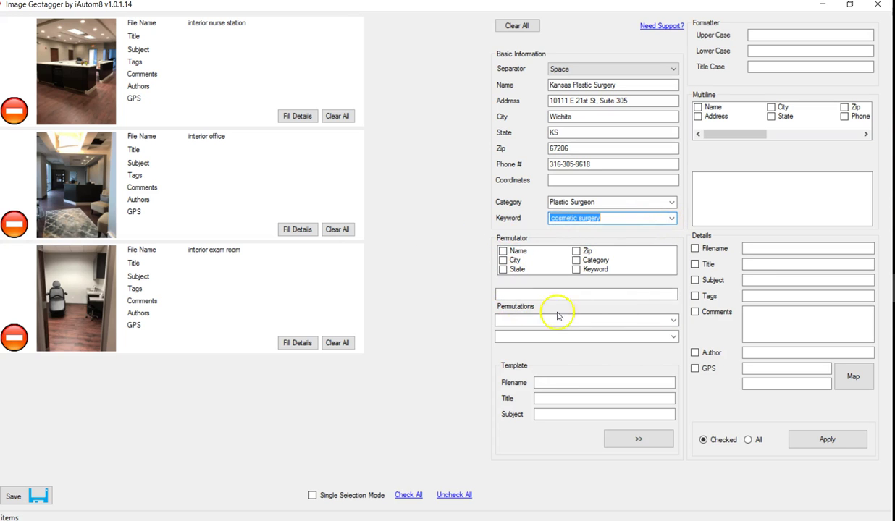
left_click(579, 320)
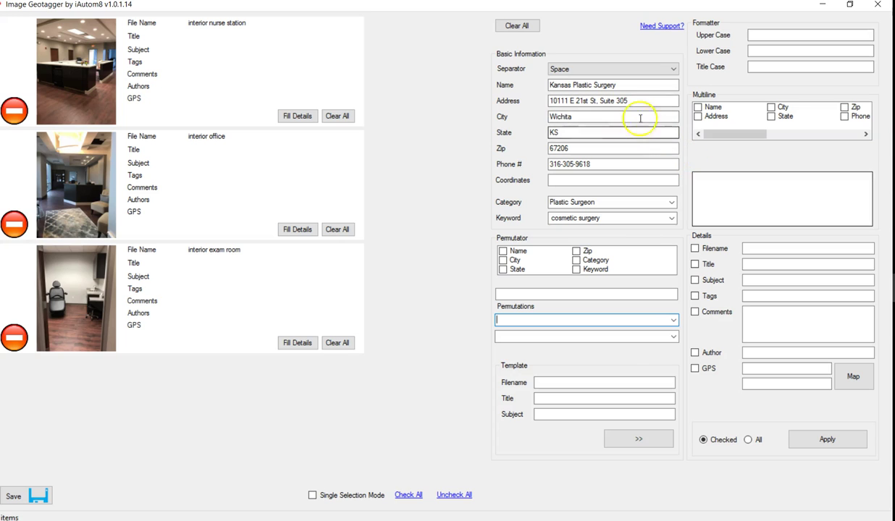
- Make the Coordinates field read Kansas Plastic Surgery, keeping Space as the separator
left_click(623, 85)
left_click_drag(624, 85, 727, 187)
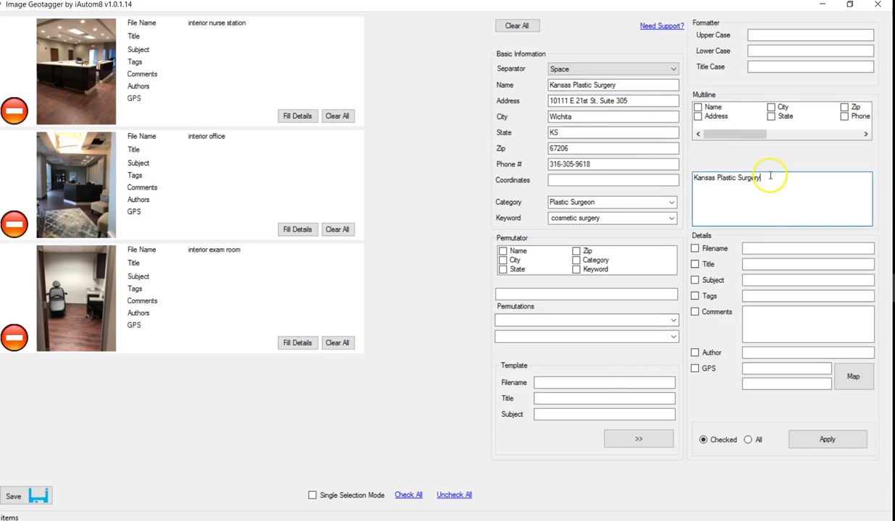
left_click_drag(575, 101, 753, 192)
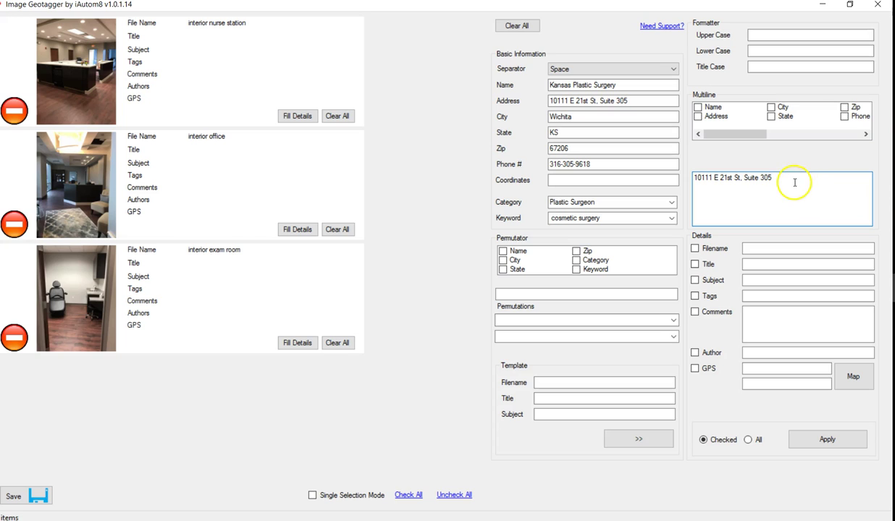
left_click_drag(793, 178, 693, 178)
left_click_drag(731, 178, 637, 179)
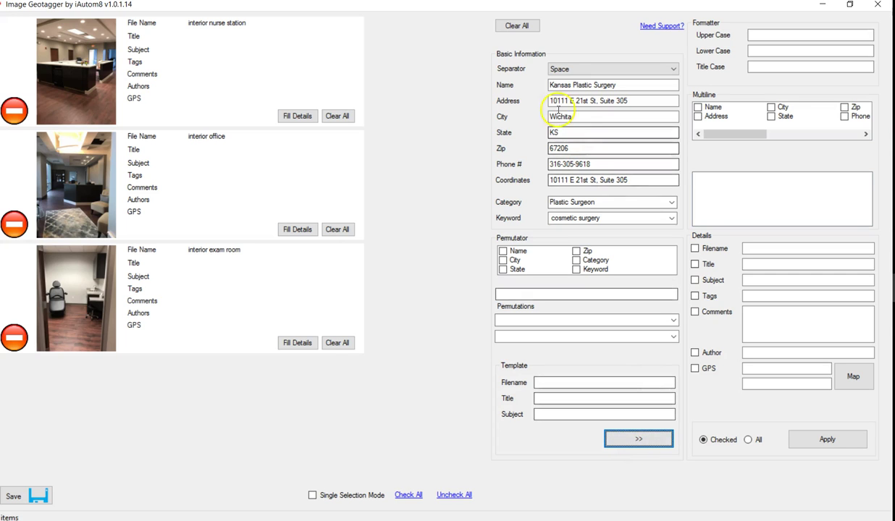
left_click(627, 68)
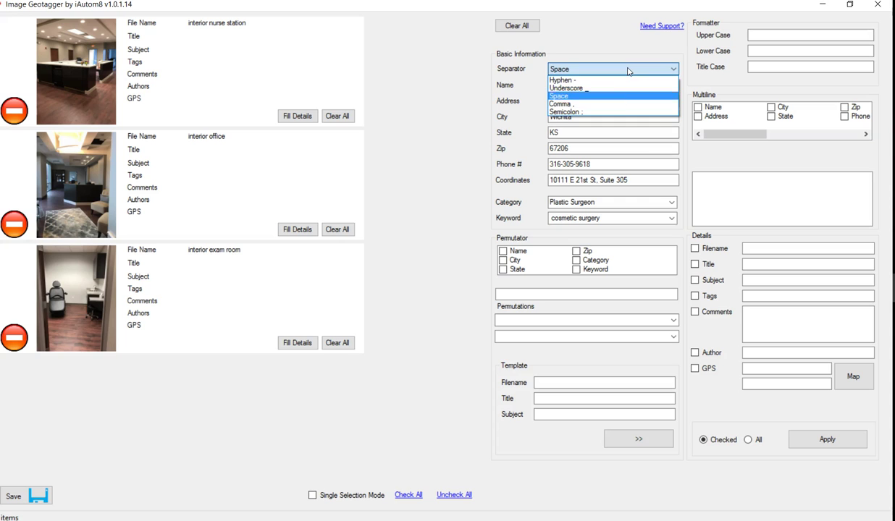
left_click(627, 69)
key("Tab")
key("ctrl+c")
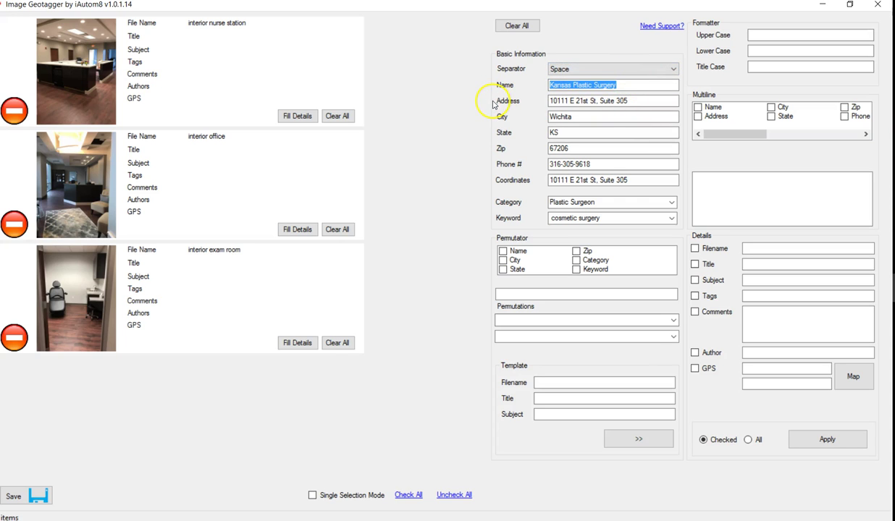
left_click(715, 182)
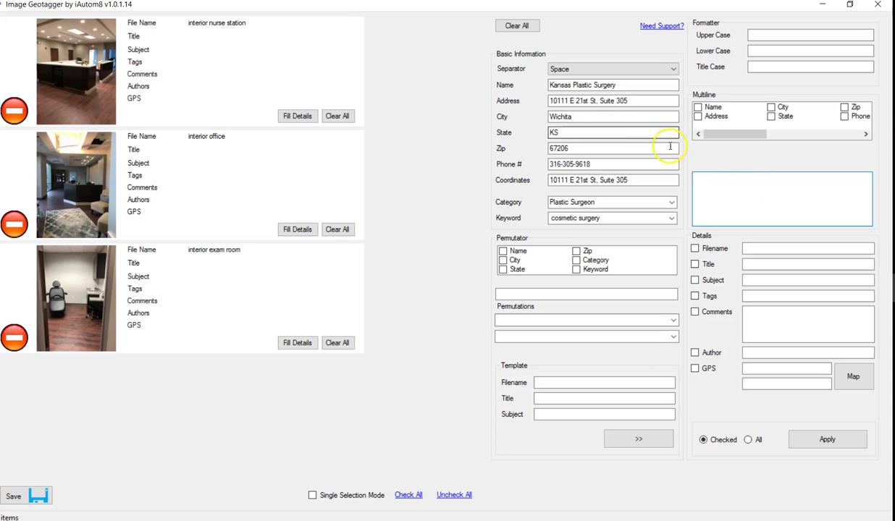
key("ctrl+v")
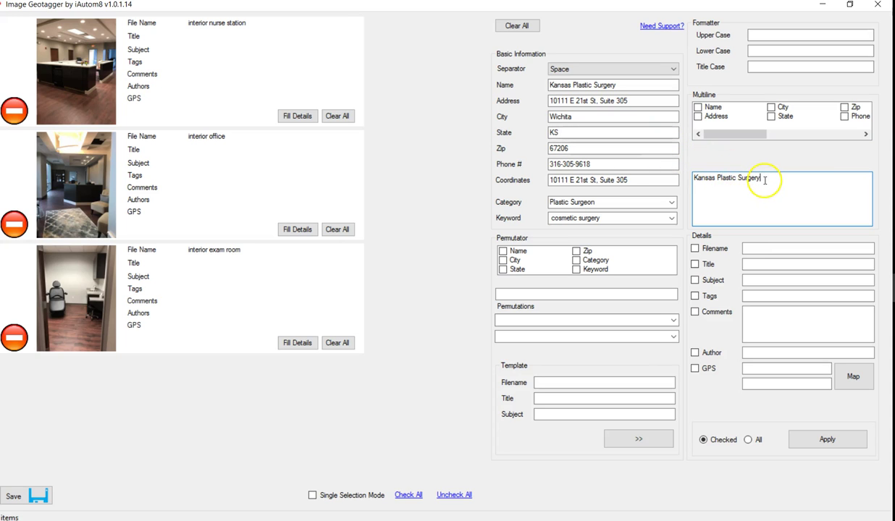
left_click_drag(776, 181, 659, 181)
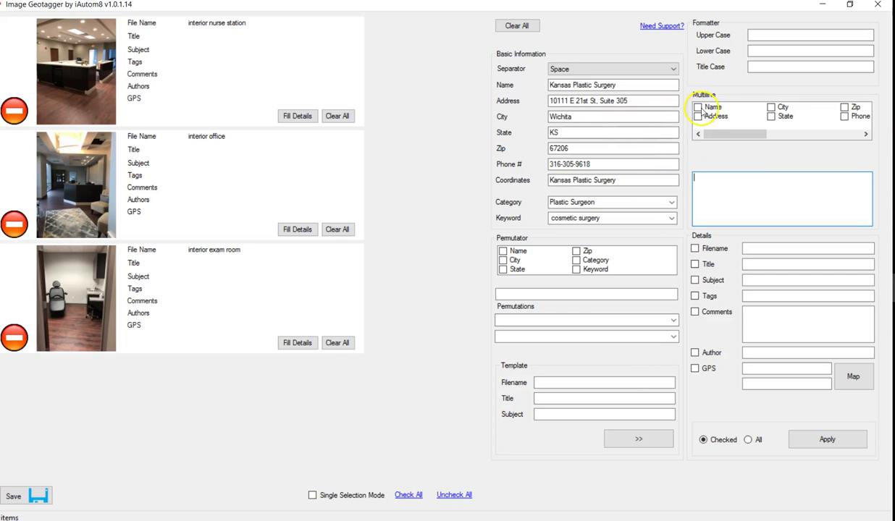
- Add Name, Address, City, State, Zip, Phone, Coordinates, Category and Keyword placeholders to the template
left_click(697, 107)
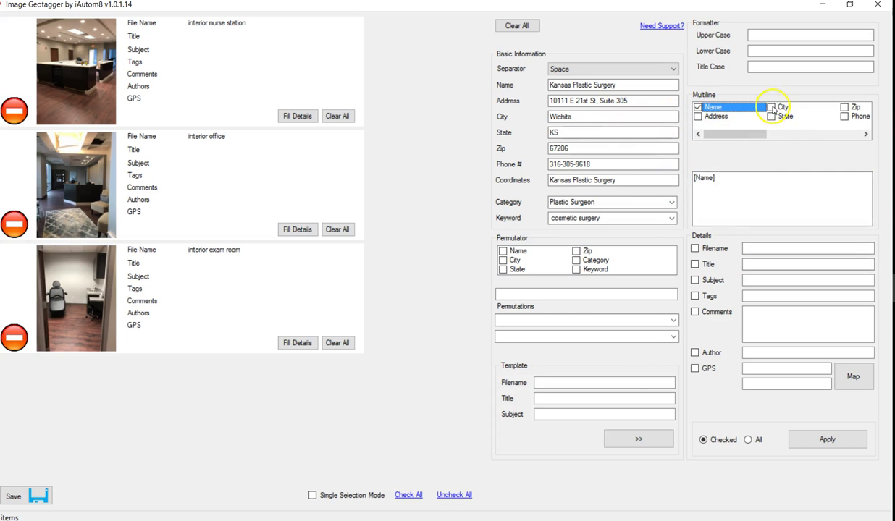
left_click(701, 120)
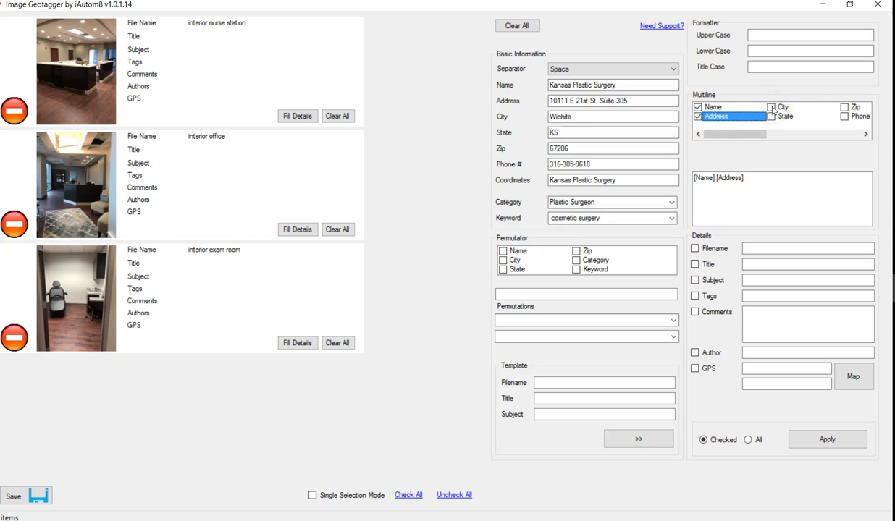
left_click(771, 108)
left_click(771, 117)
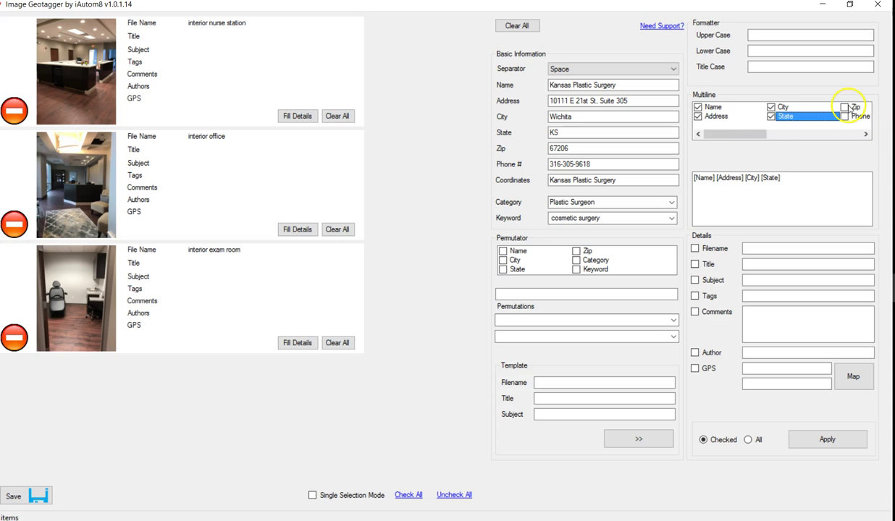
left_click(845, 107)
left_click(771, 118)
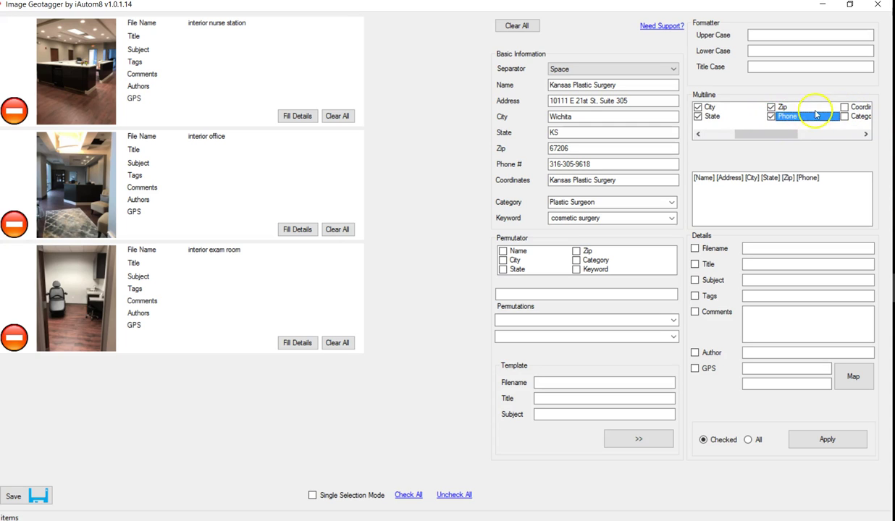
left_click(844, 108)
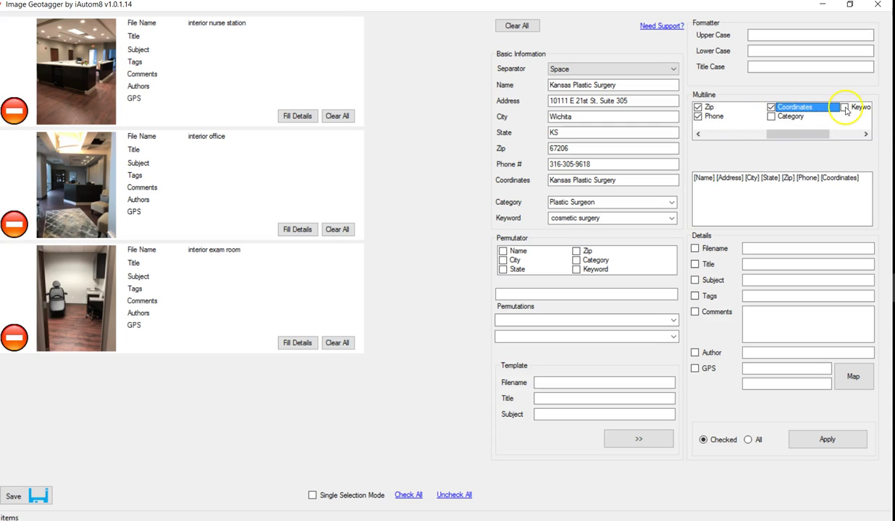
left_click(771, 118)
left_click(845, 108)
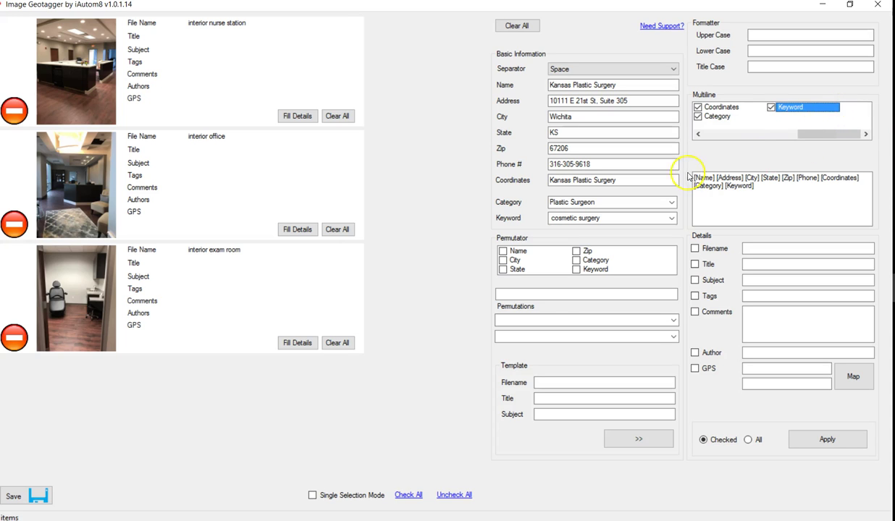
- Break the template into lines for Address, Phone, Coordinates, Category and Keyword, with a comma after City
left_click(717, 174)
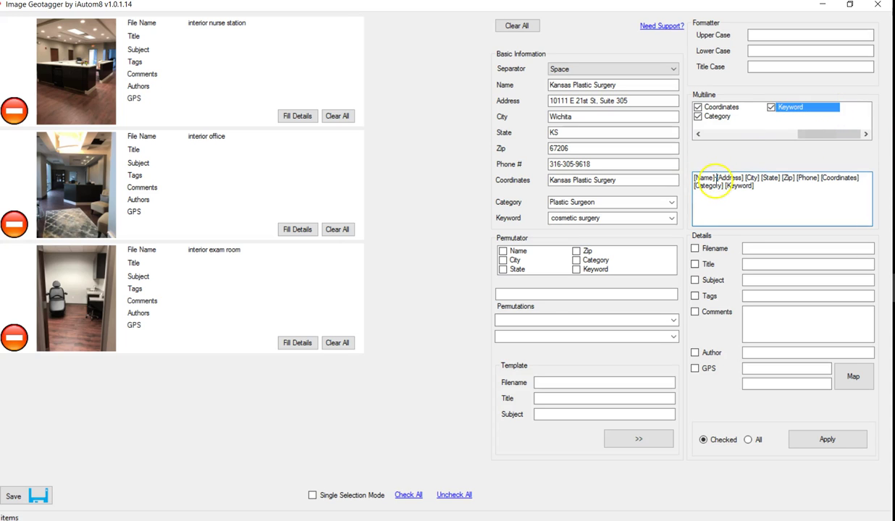
key("Return")
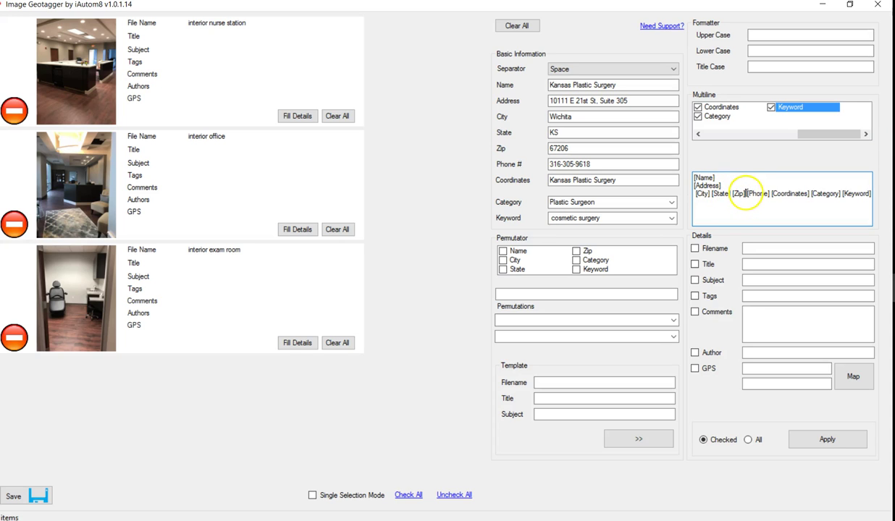
left_click(746, 194)
key("Return")
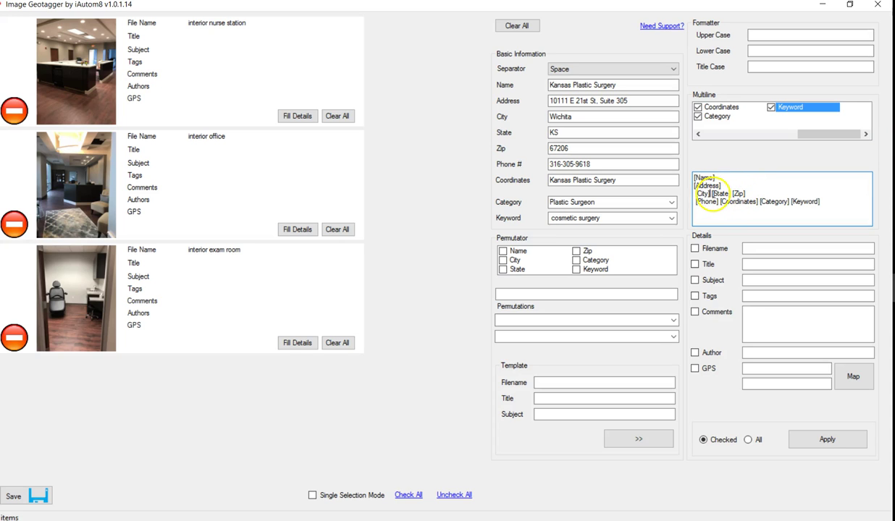
left_click(711, 194)
key("BackSpace")
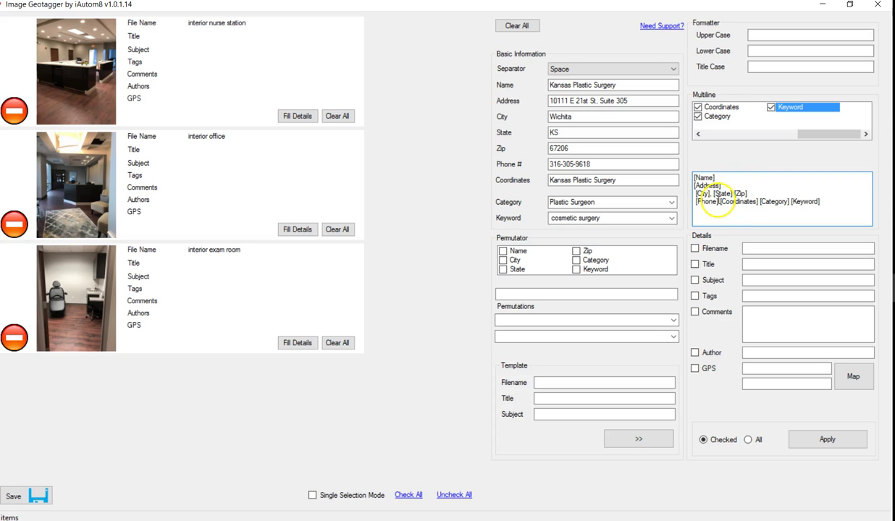
left_click(720, 201)
key("Return")
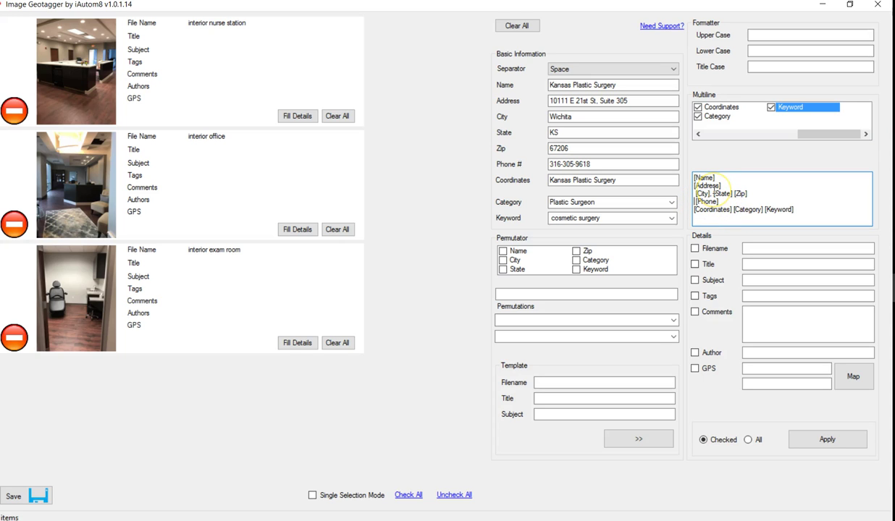
key("BackSpace")
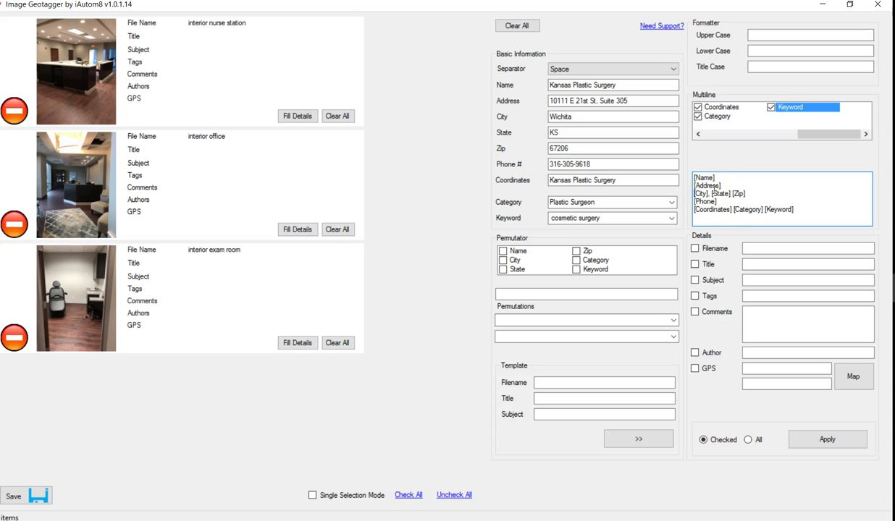
left_click(733, 210)
key("Return")
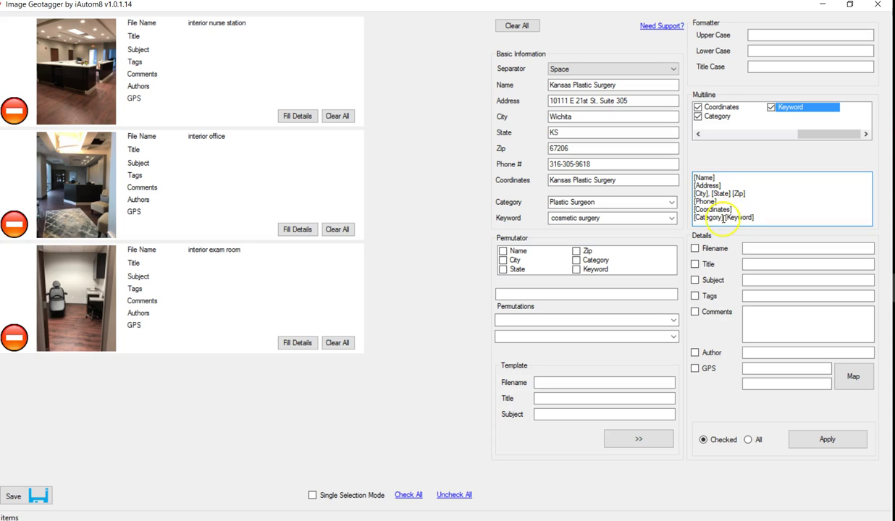
left_click(725, 217)
key("Return")
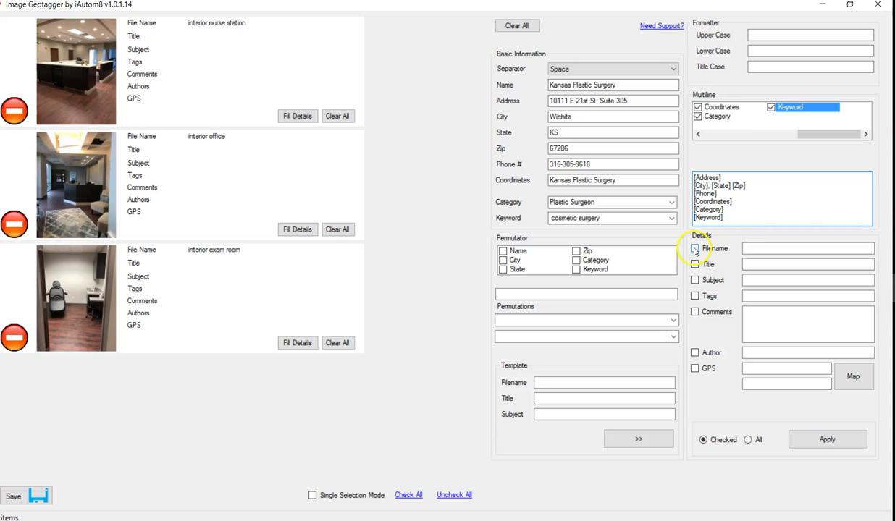
- Tick Tags, Comments and Author, entering Plastic Surgery Kansas as the author
left_click(694, 296)
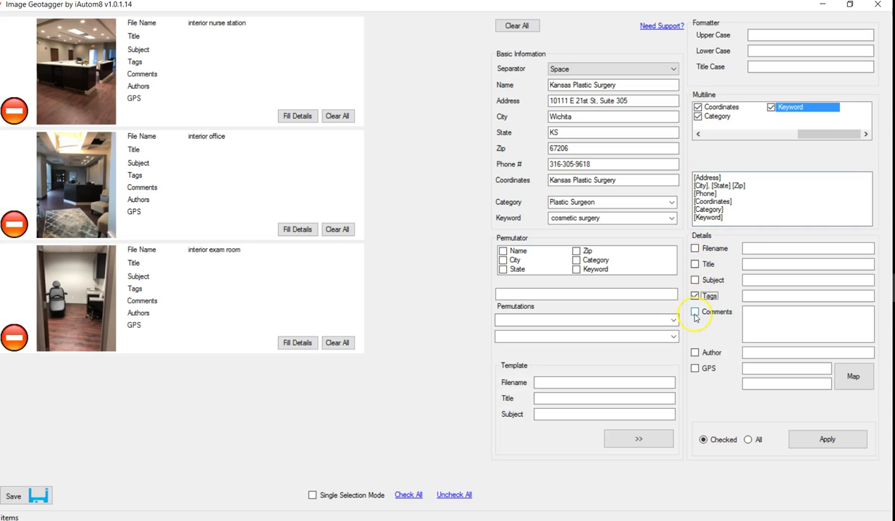
left_click(695, 313)
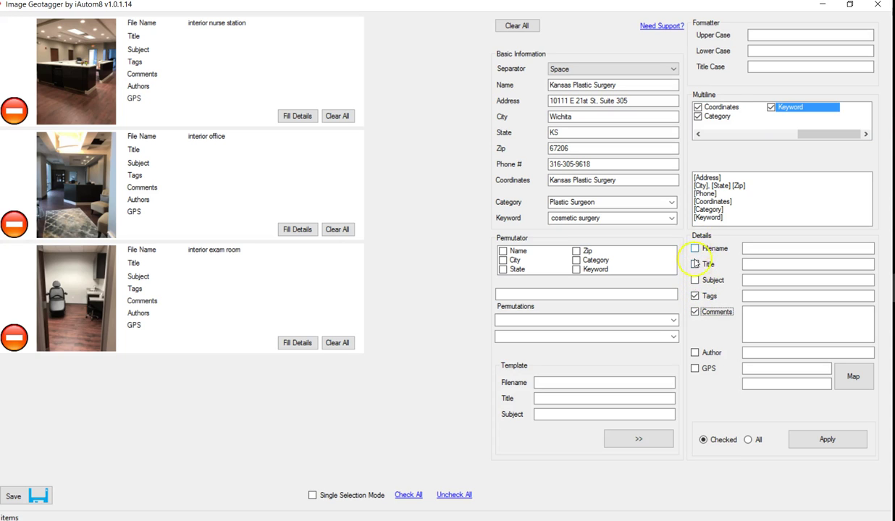
left_click(695, 352)
left_click(765, 351)
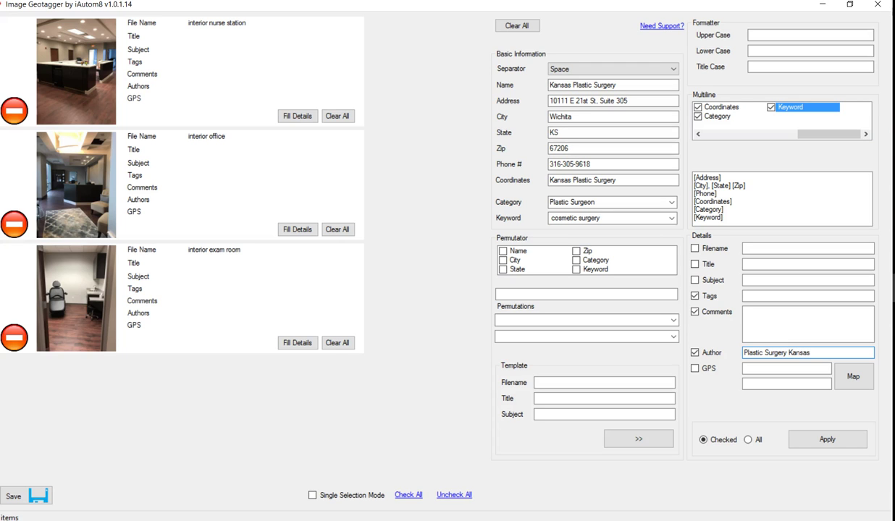
- Open the GPS map and copy the clinic's street address from the notes
left_click(856, 377)
key("alt+Tab")
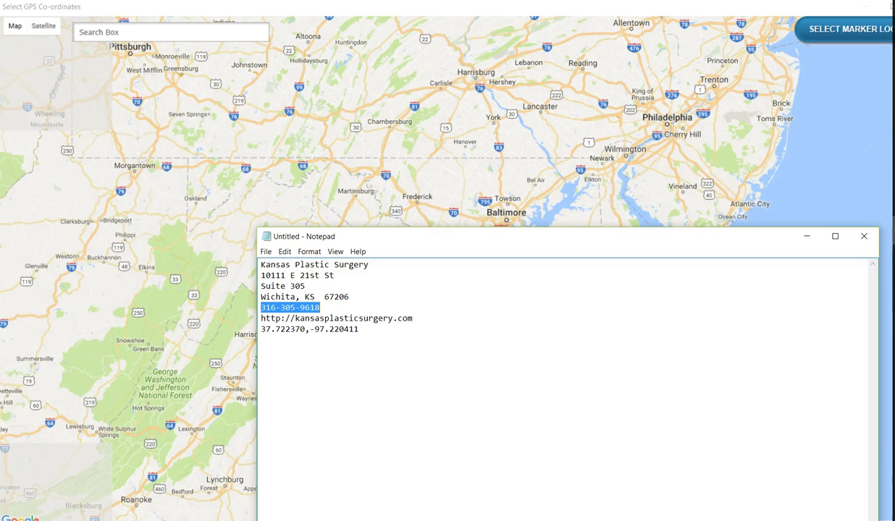
left_click(349, 297)
key("shift+Up")
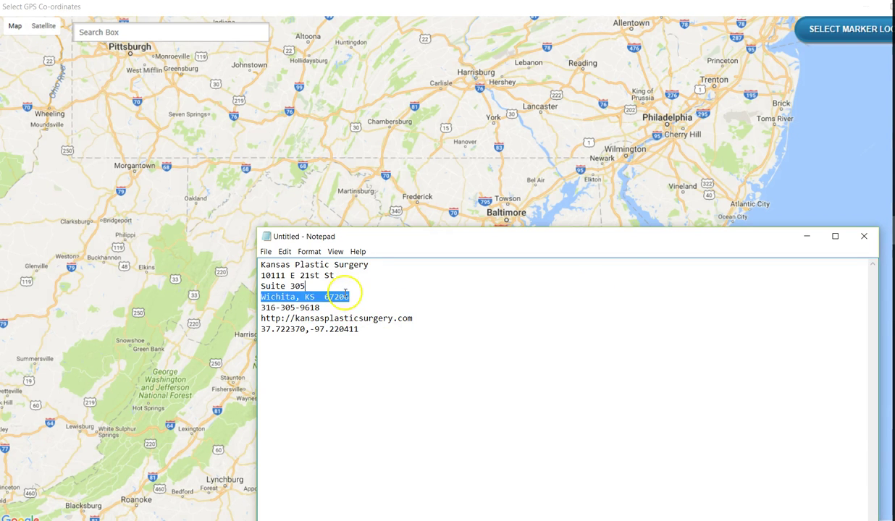
left_click_drag(345, 291, 261, 275)
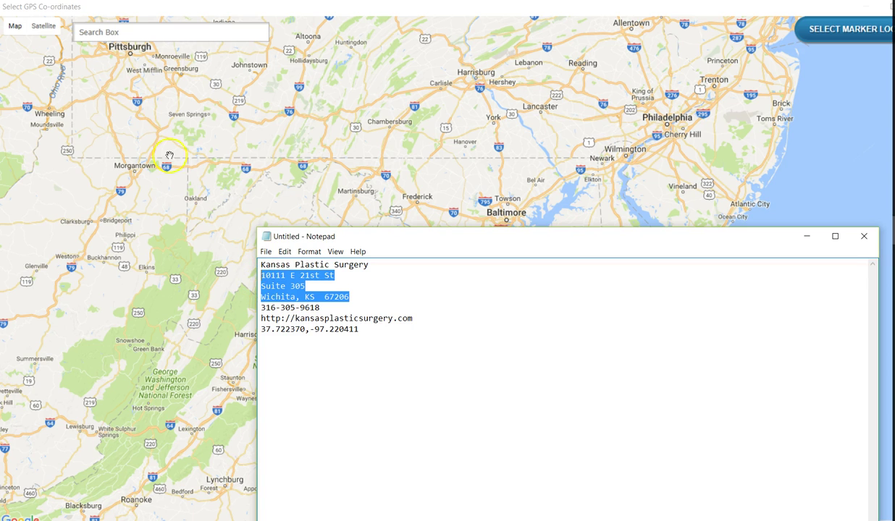
left_click(134, 34)
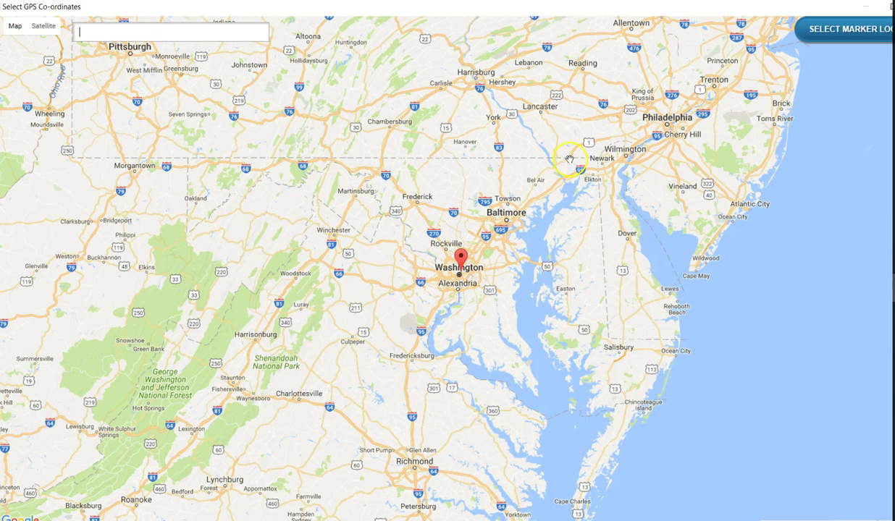
key("alt+Tab")
right_click(272, 281)
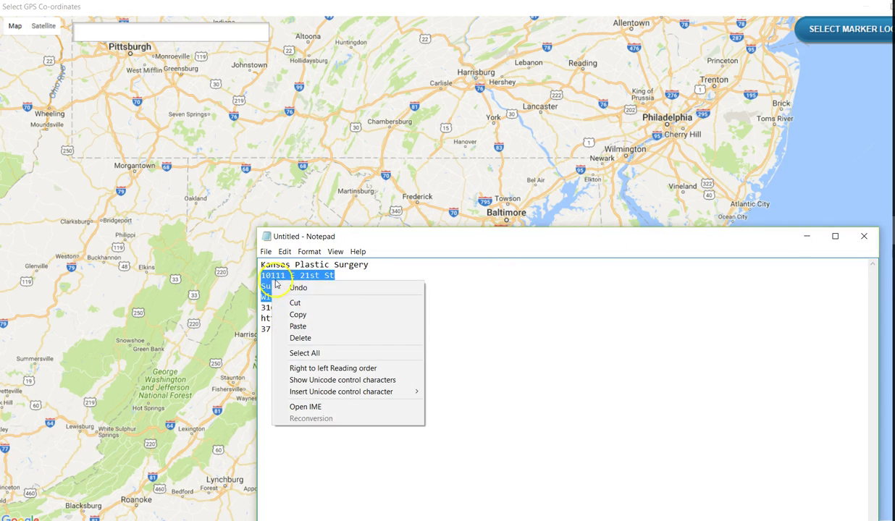
left_click(295, 316)
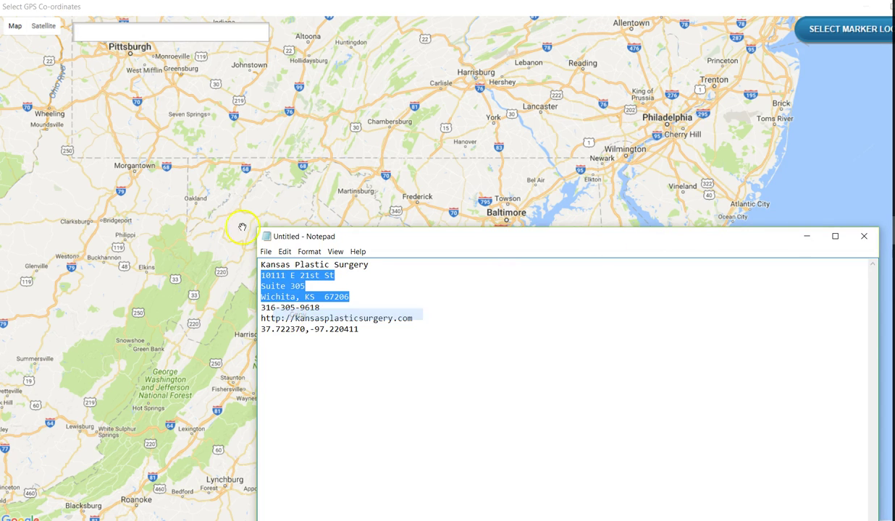
- Search the map for the clinic's address and set GPS to 37.7223698, -97.2204109
left_click(161, 36)
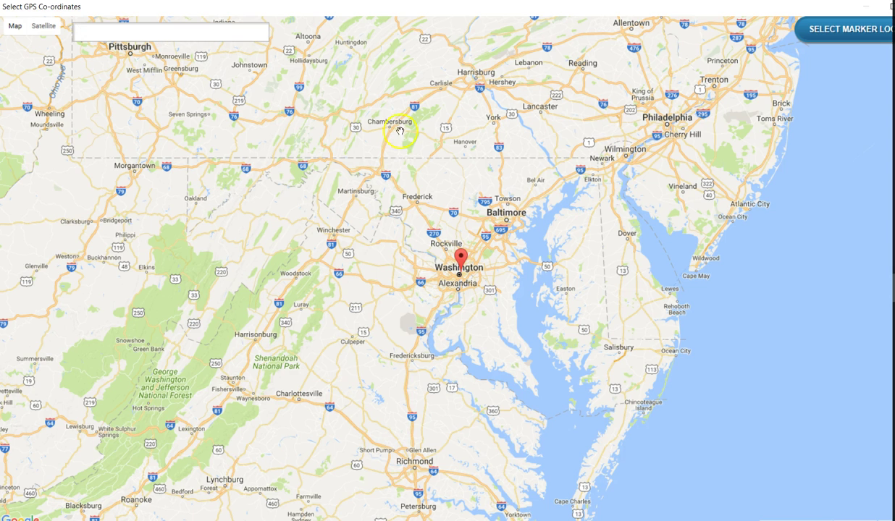
key("alt+Tab")
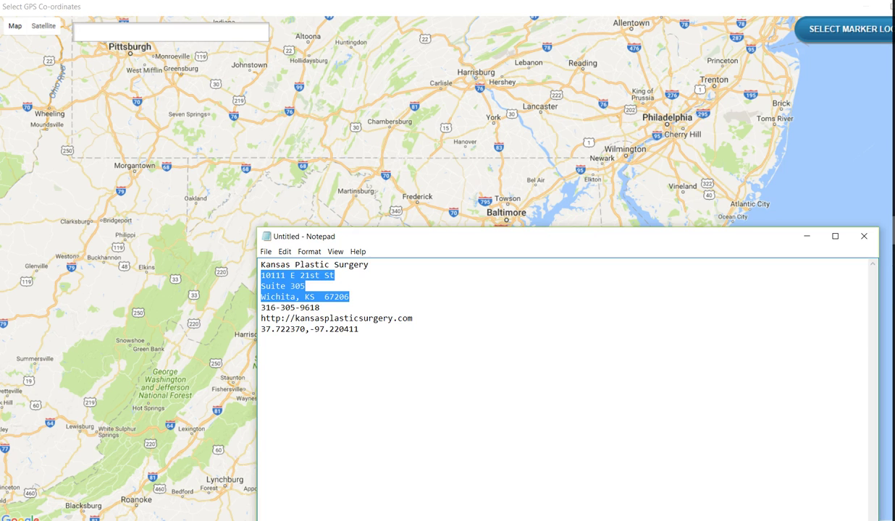
key("alt+Tab")
type("1")
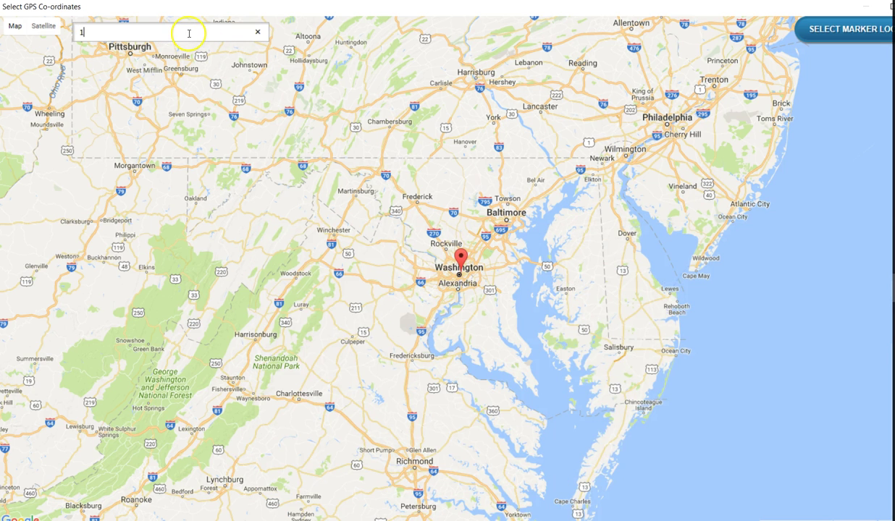
type("0111")
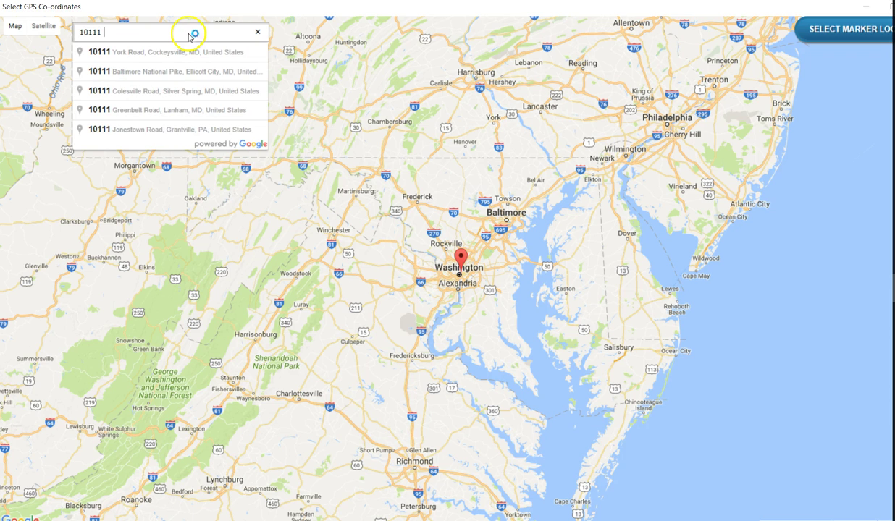
type(" e ")
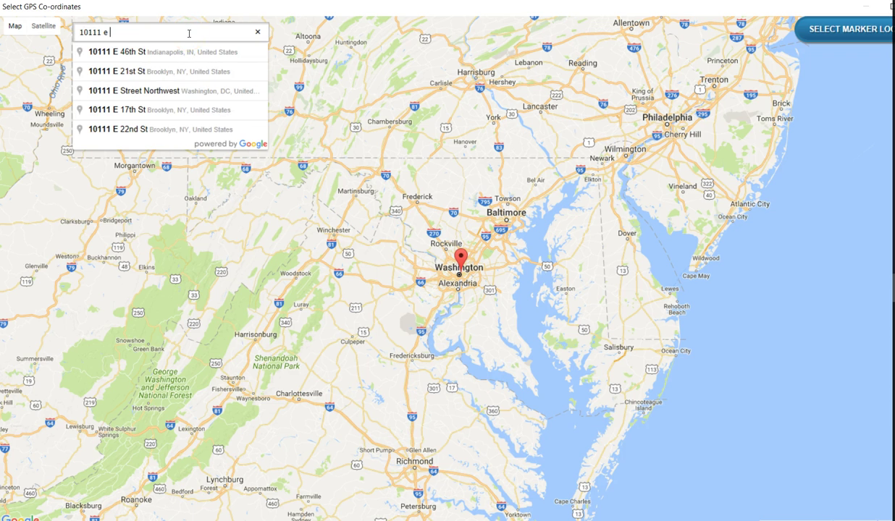
type("21st")
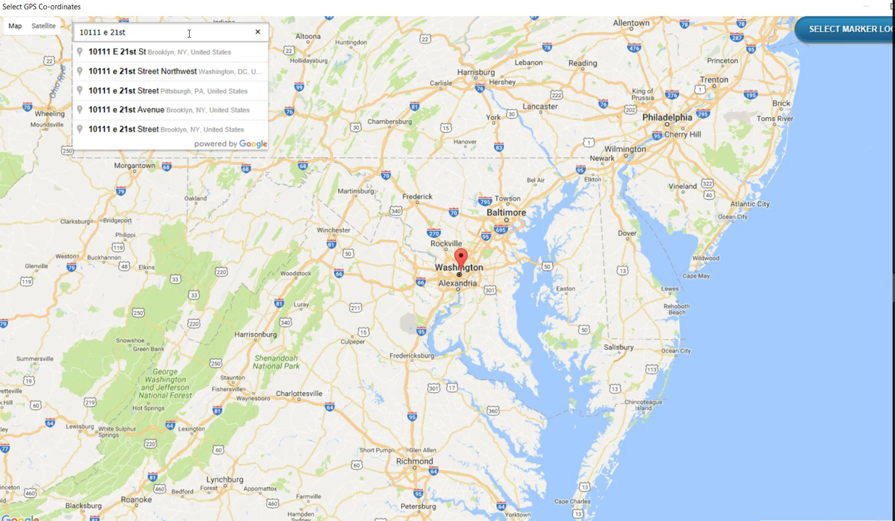
type(" st wichita ks")
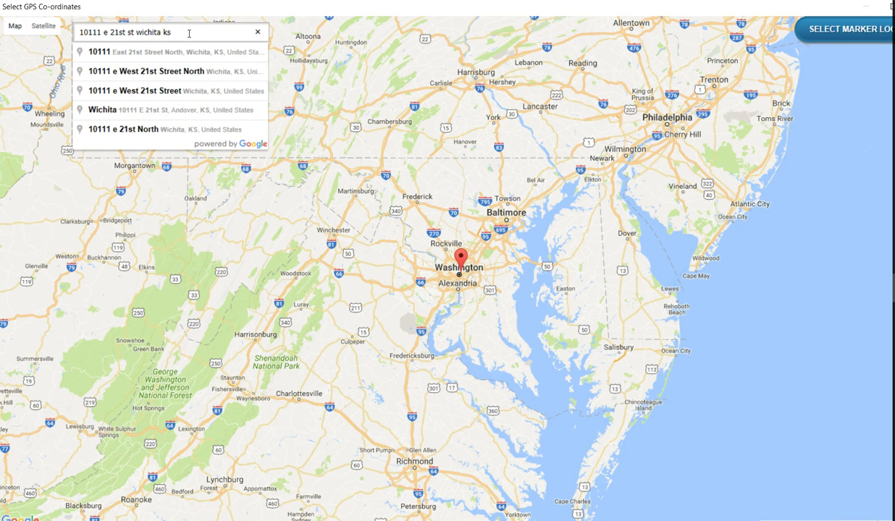
type(" suite 305")
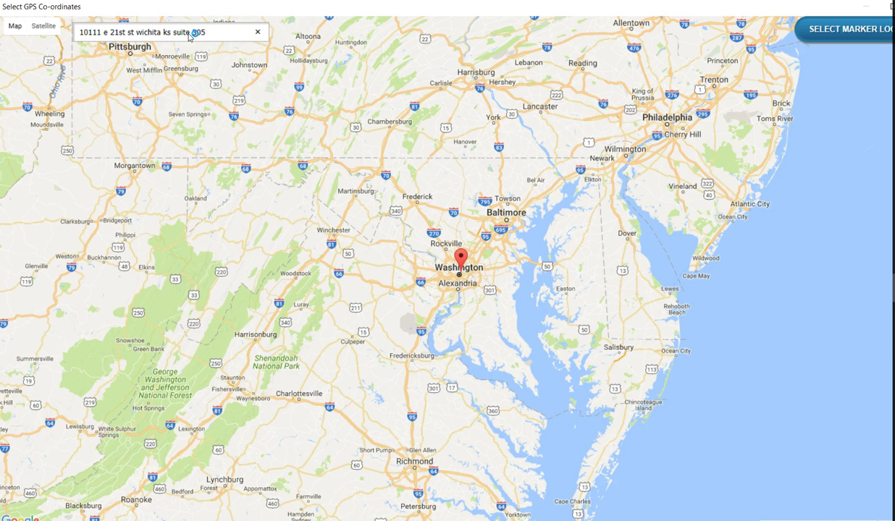
key("Return")
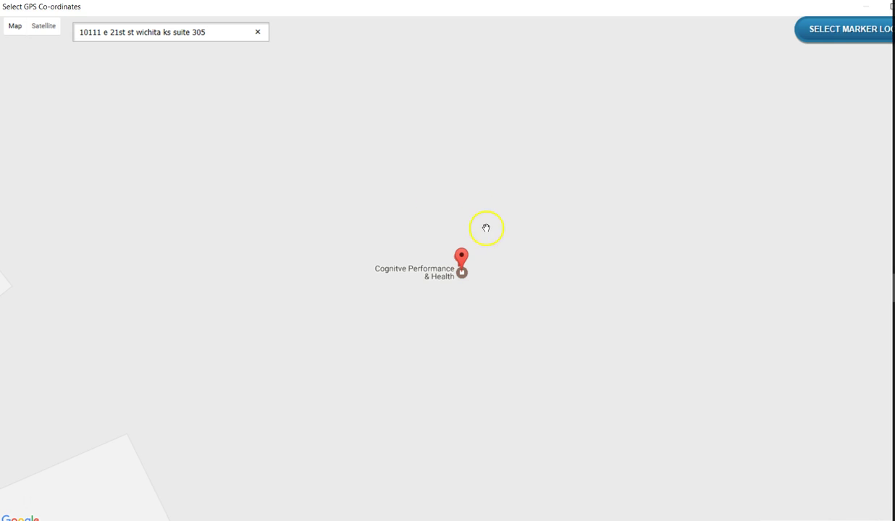
left_click(828, 30)
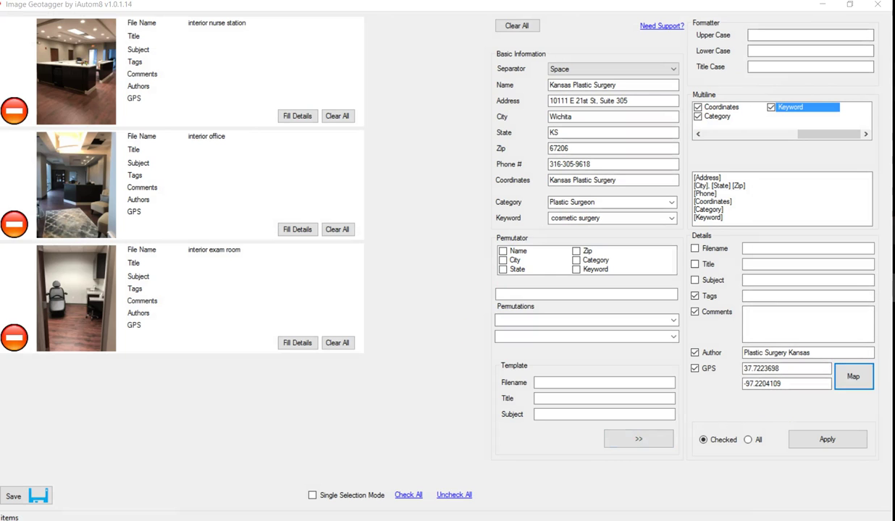
left_click_drag(894, 239, 872, 237)
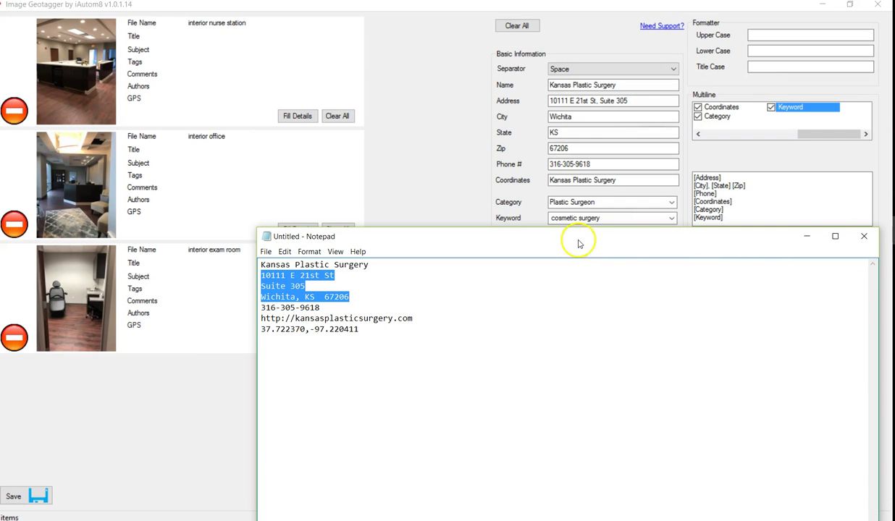
left_click_drag(578, 244, 716, 416)
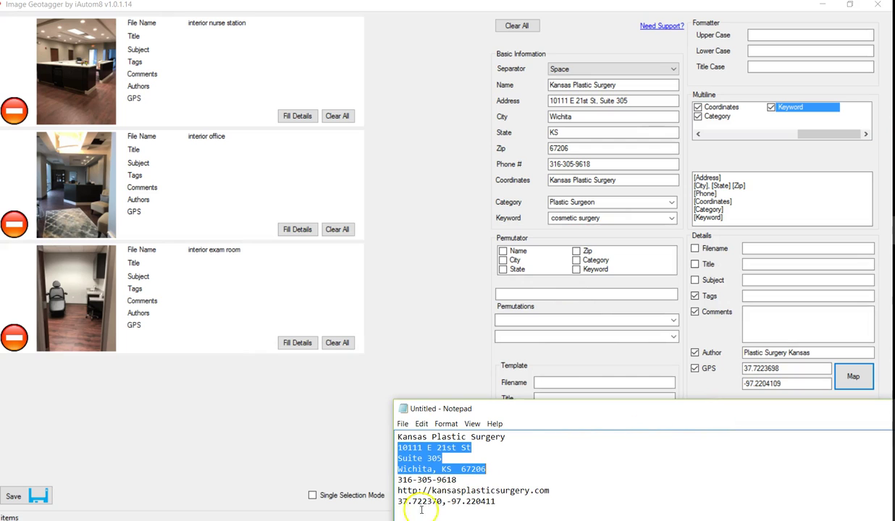
left_click(784, 367)
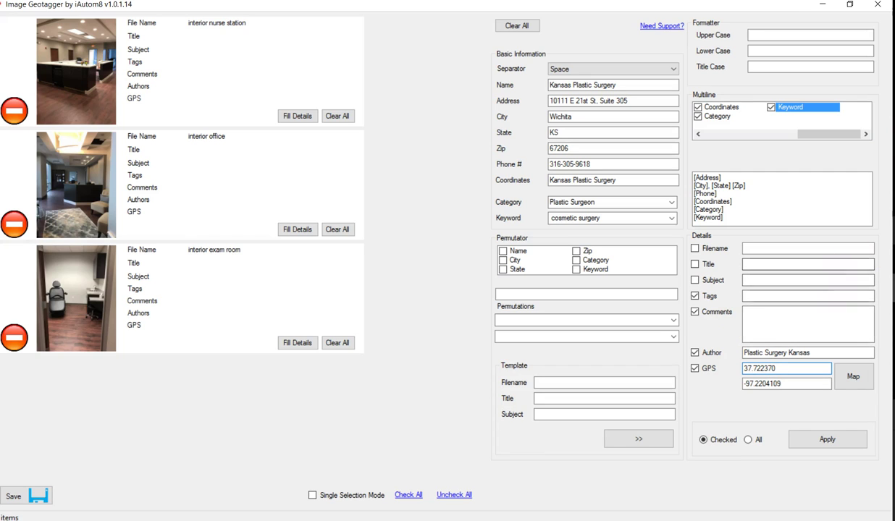
key("alt+Tab")
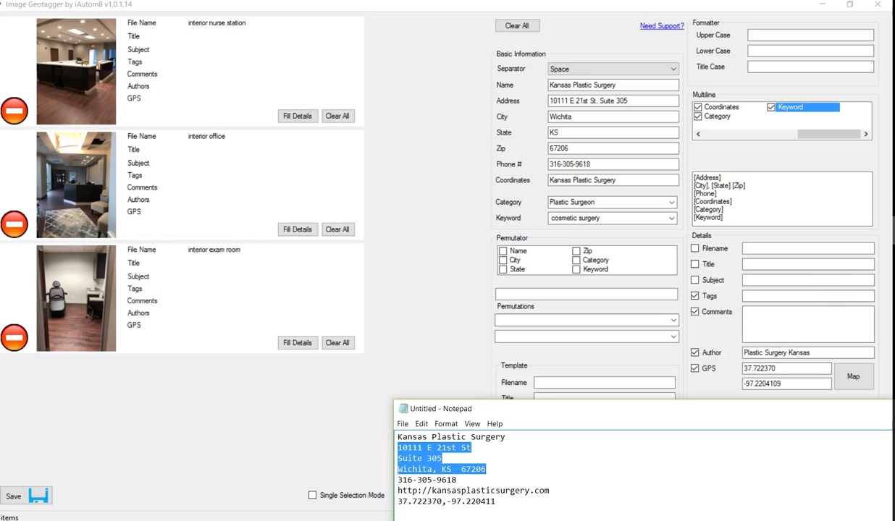
left_click(441, 348)
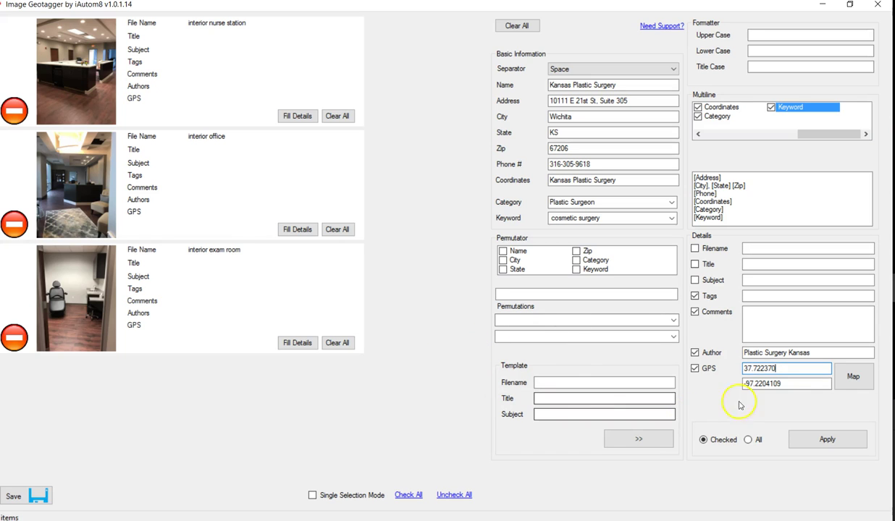
left_click(785, 383)
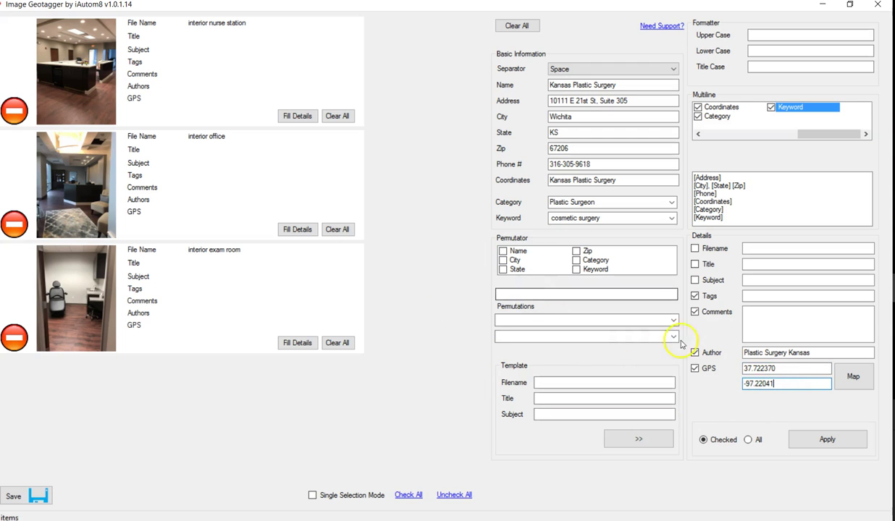
- Mark the exam room, office and nurse station photos for editing
left_click(14, 260)
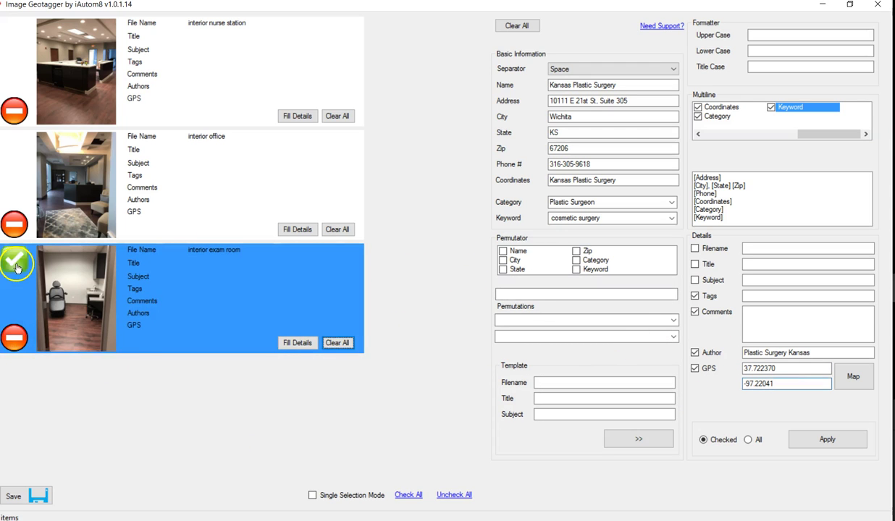
left_click(15, 146)
left_click(15, 32)
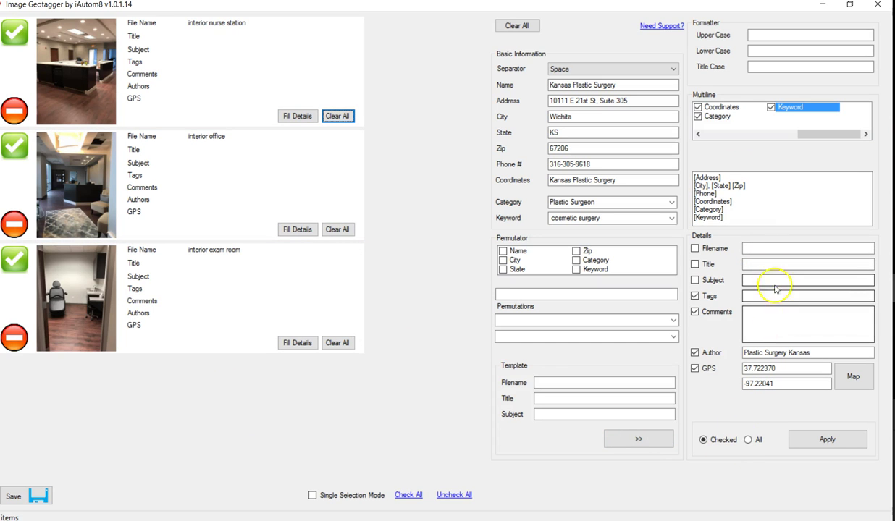
- Rework the Comments text into address, city/state/zip and phone lines, with a new line after the phone
left_click_drag(734, 216, 765, 319)
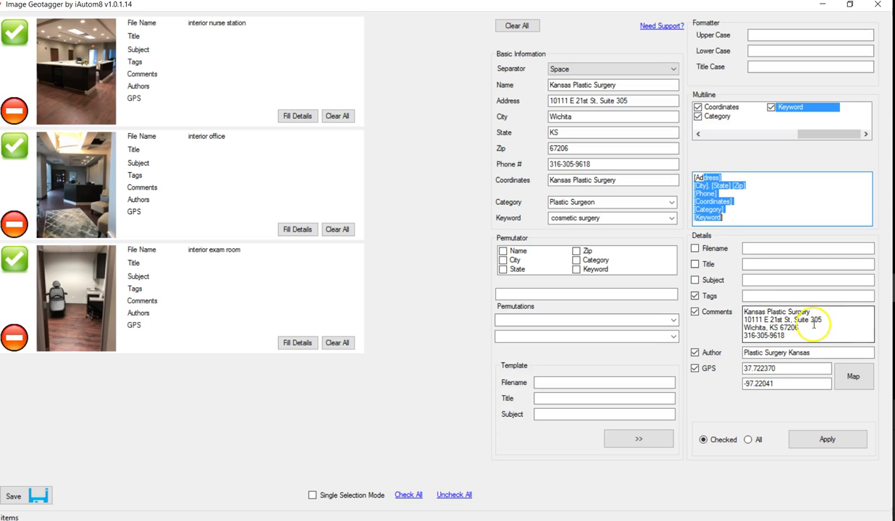
scroll(819, 325, "down", 1)
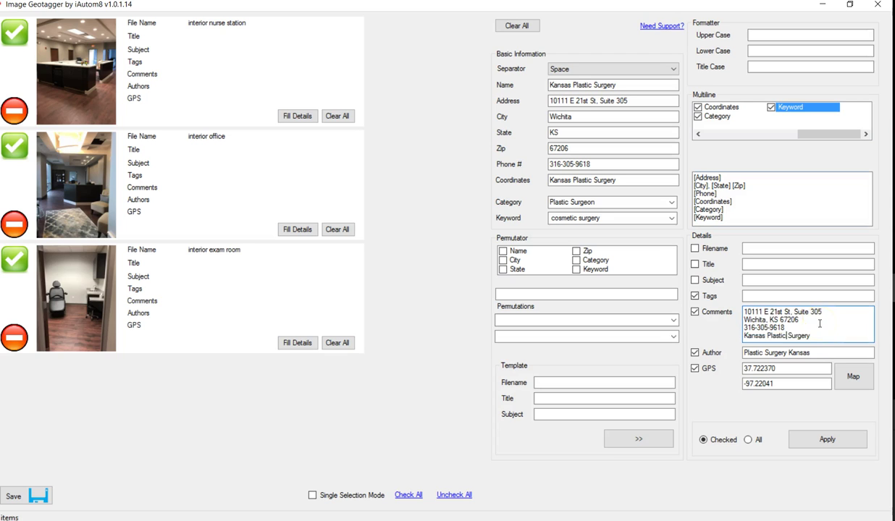
scroll(819, 324, "up", 1)
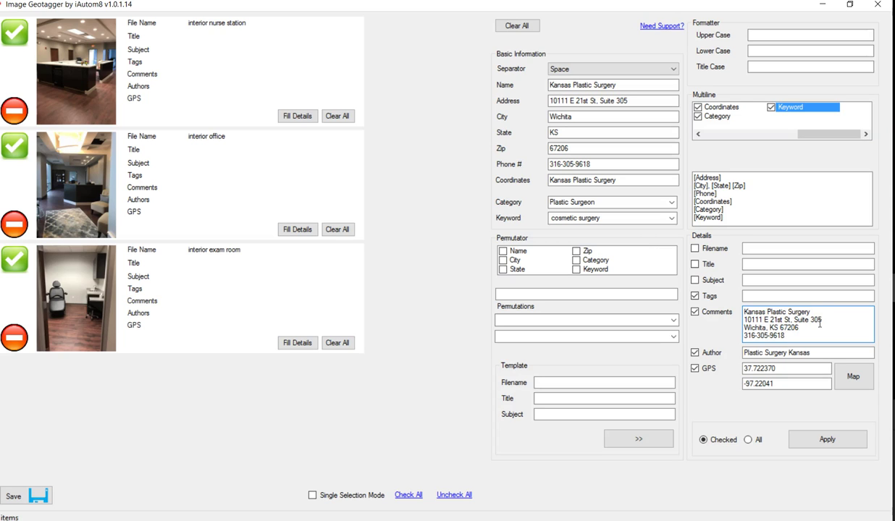
key("Return")
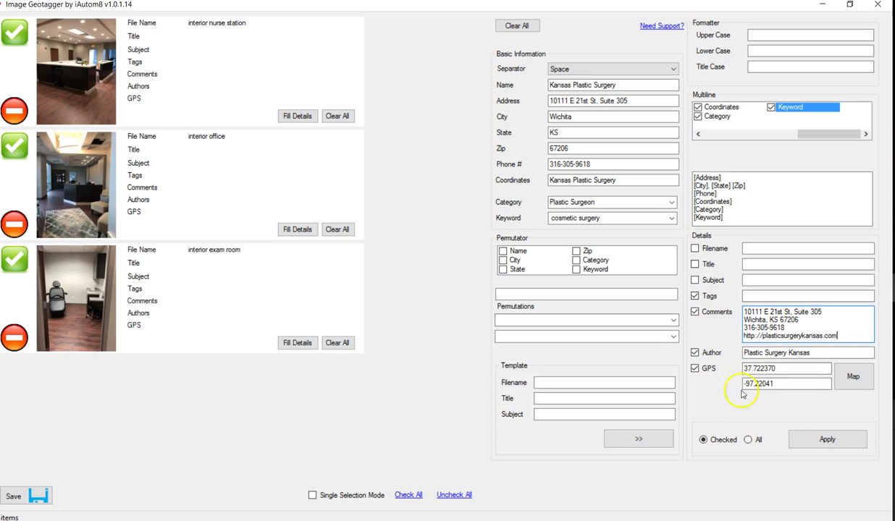
- Enter tags: Wichita, Wichita Plastic Surgery, Plastic Surgeons, Best Plastic Surgeon in Wichita
left_click(762, 297)
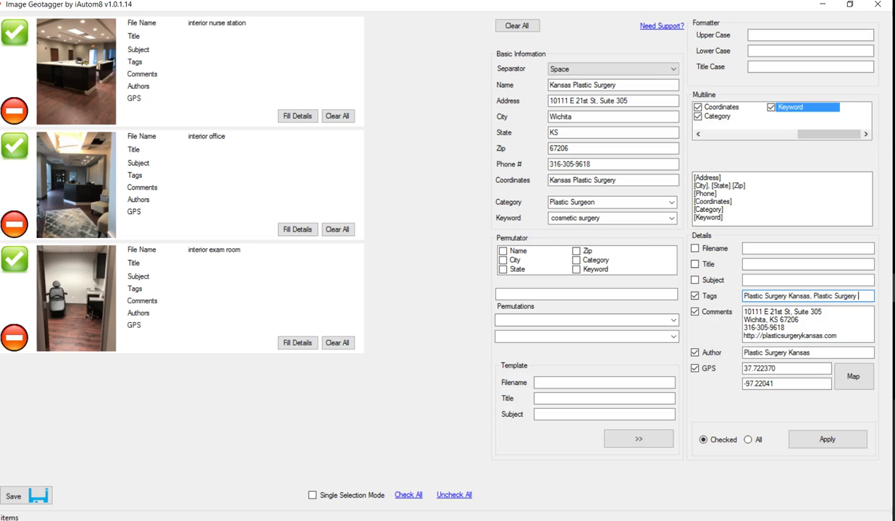
type("Wichita, Wic")
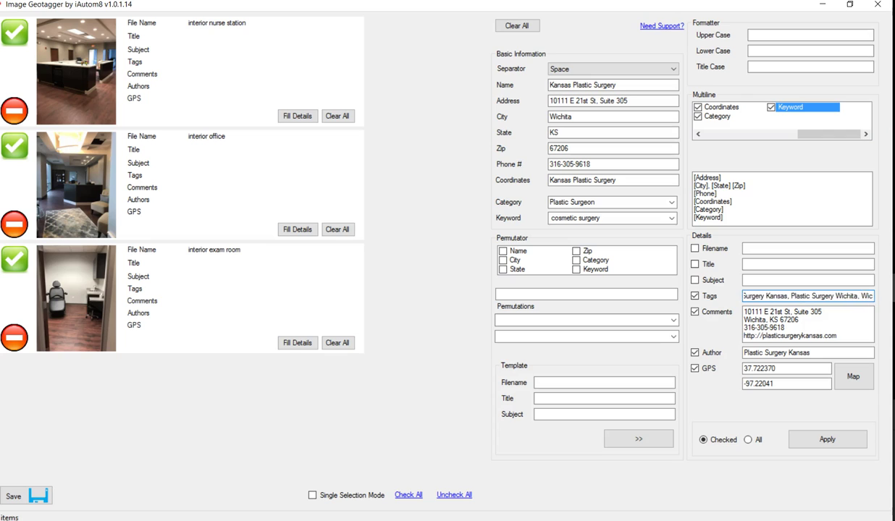
type("hita Plast")
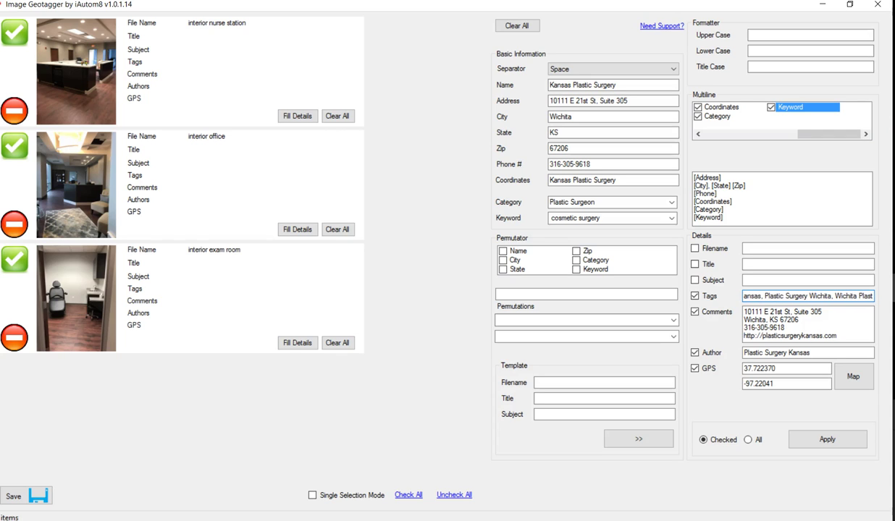
type("ic Surgery")
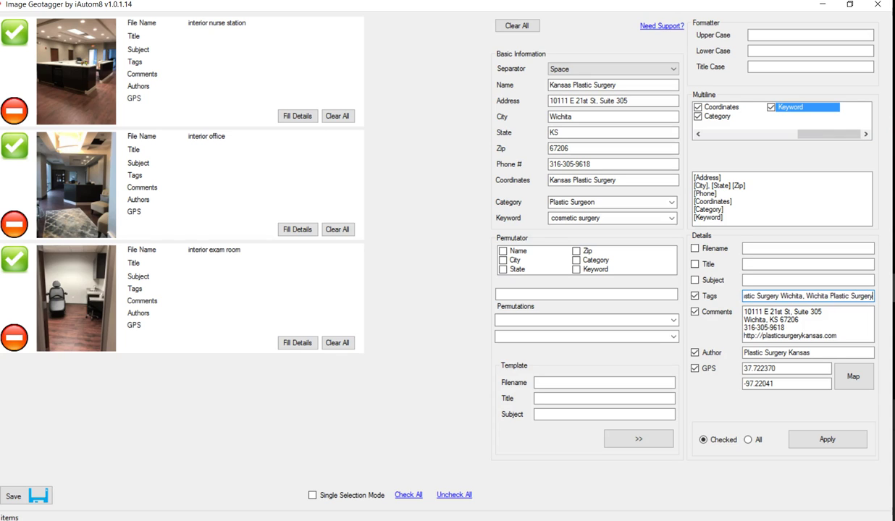
type(",")
type(" Plastic Su")
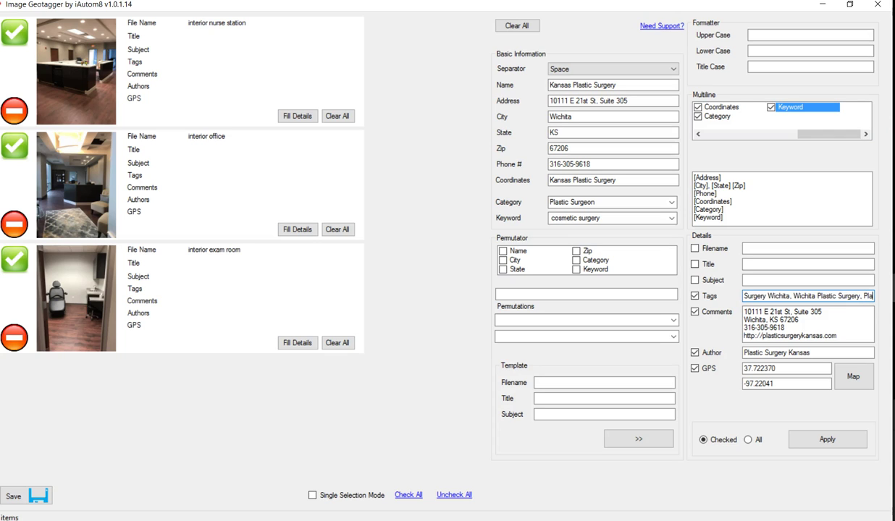
type("rg")
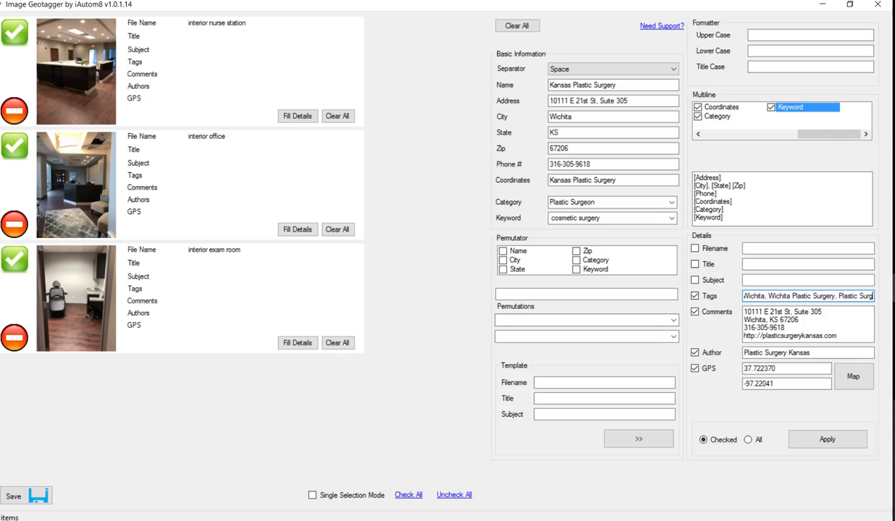
type("eon,")
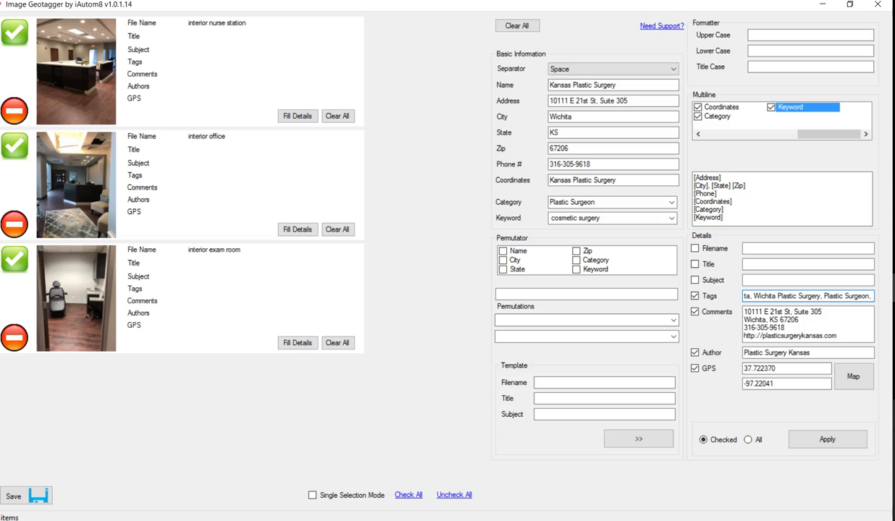
key("BackSpace")
type("s")
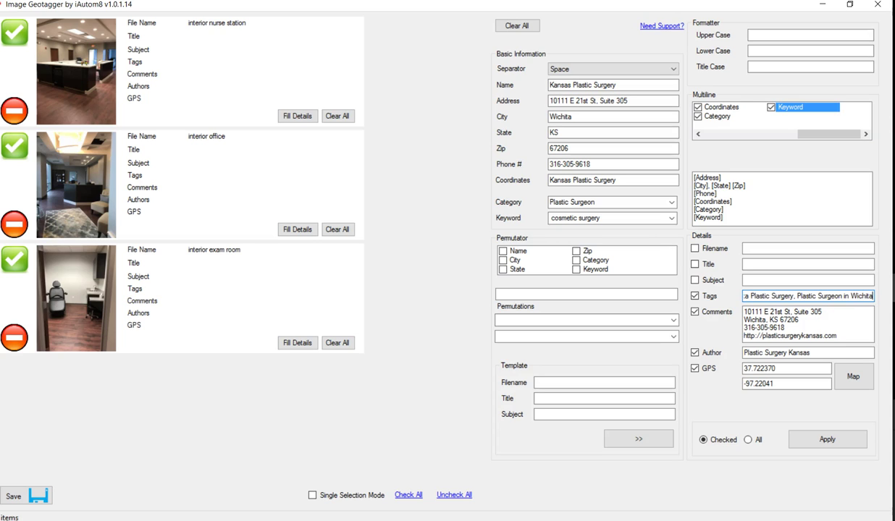
type(",")
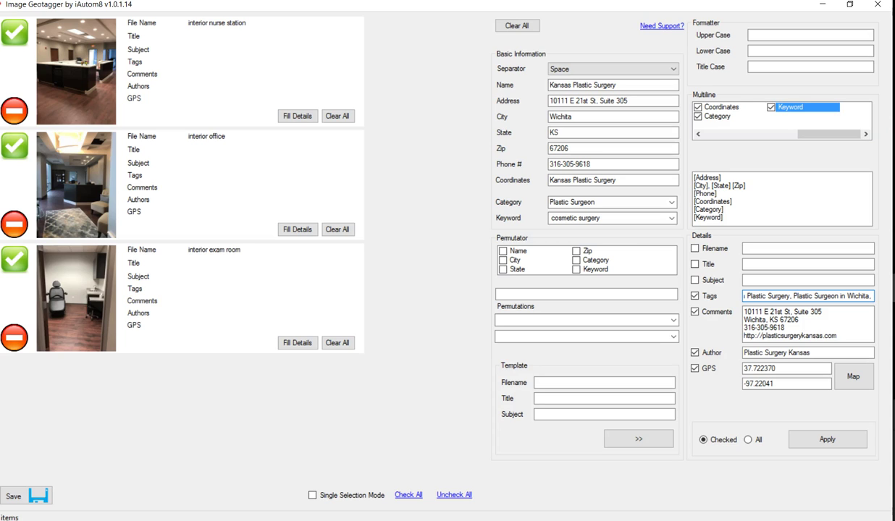
type("Best")
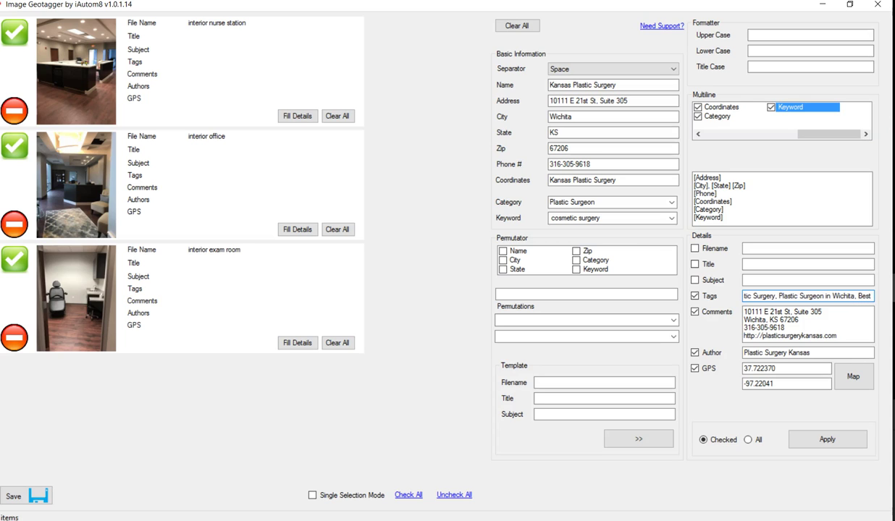
type(" Plastic Surg")
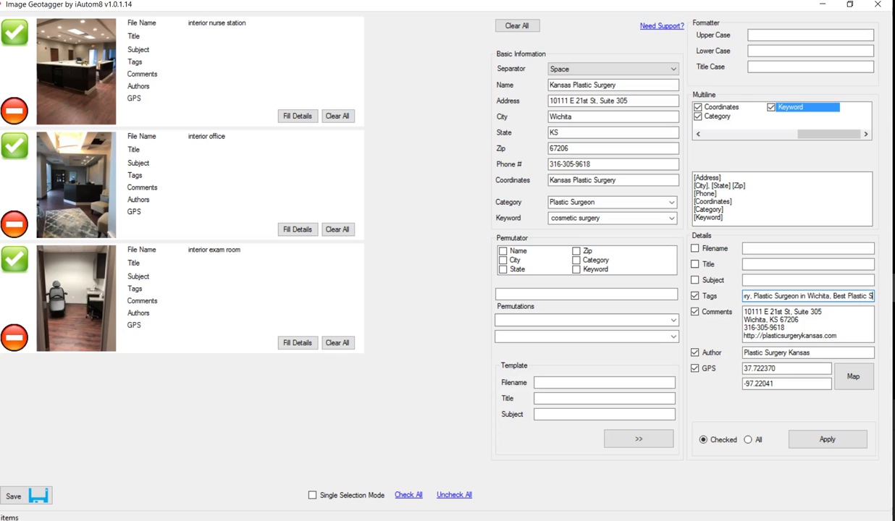
type("eon in Wichita")
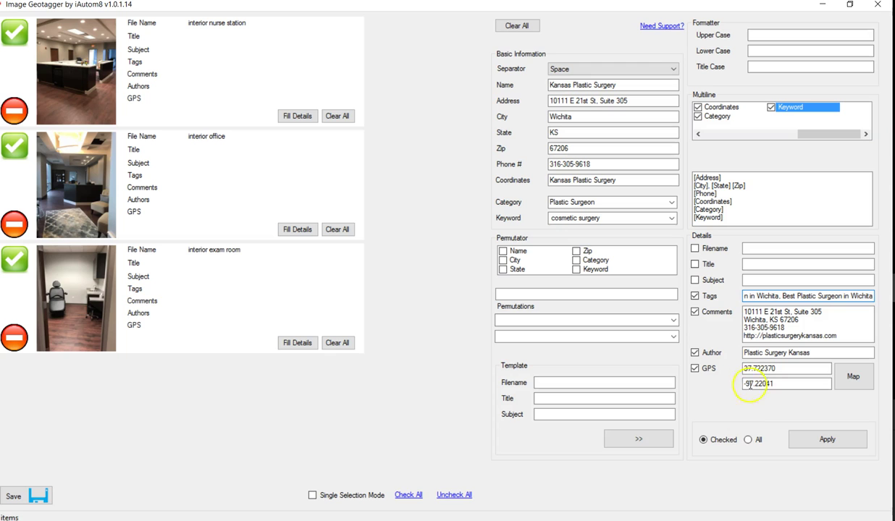
- Apply tags, comments, author and GPS to all photos, then untick those four fields
left_click(813, 439)
left_click(121, 125)
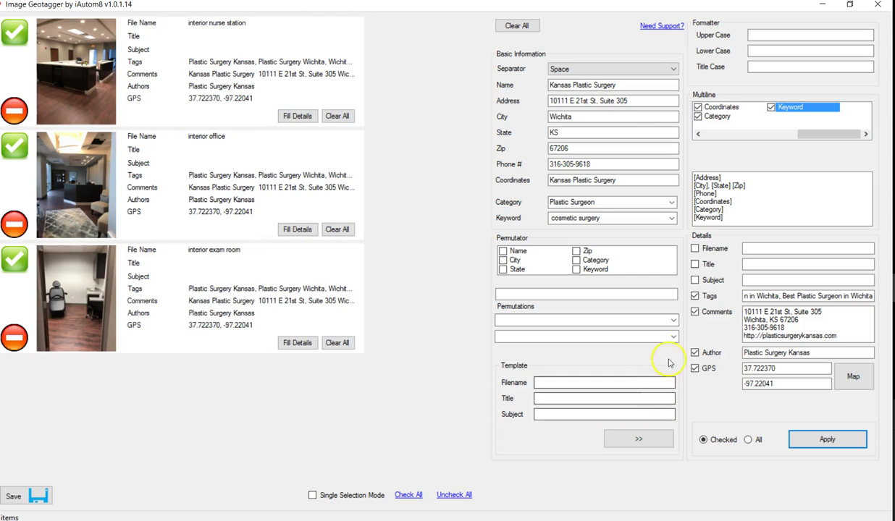
left_click(695, 296)
left_click(695, 312)
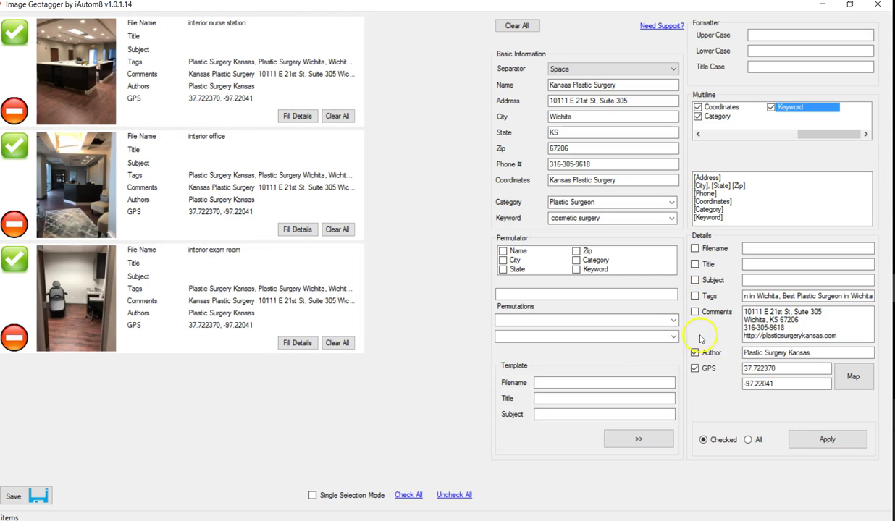
left_click(695, 353)
left_click(695, 369)
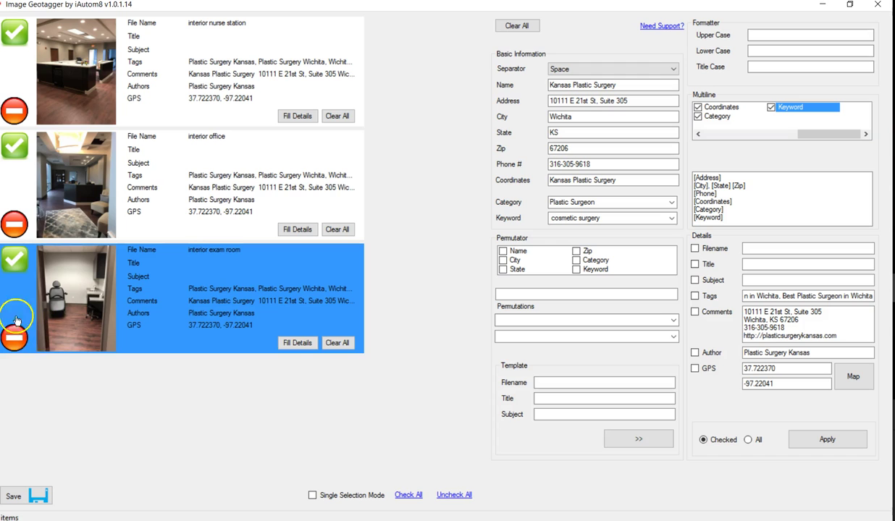
- Leave only the nurse station photo checked for the next edit
left_click(14, 259)
left_click(16, 150)
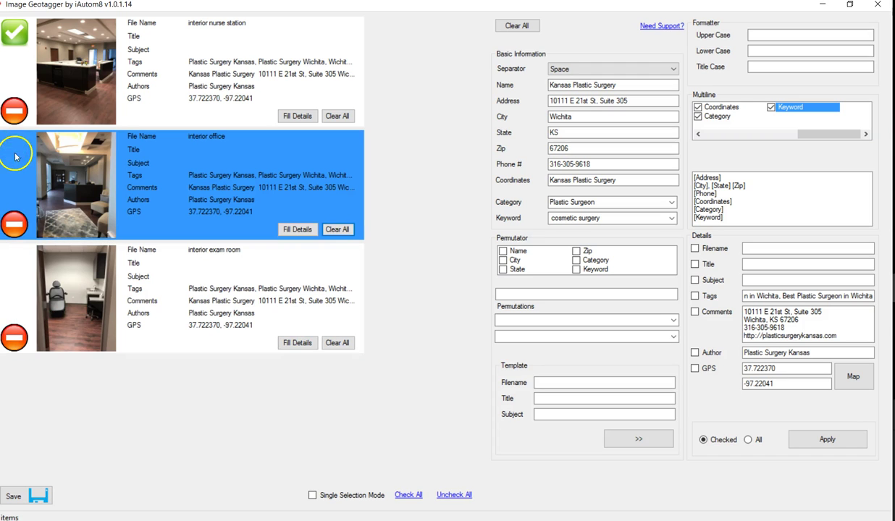
left_click(15, 153)
left_click(19, 145)
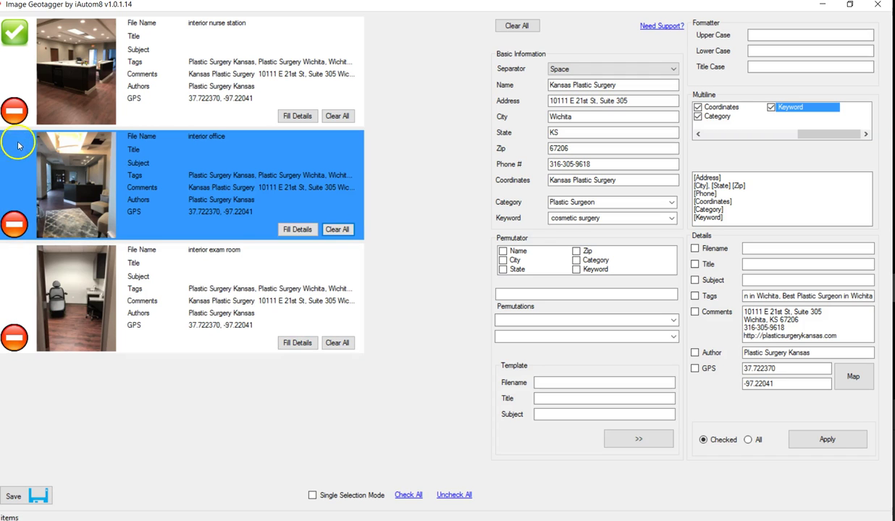
- Rename the nurse station photo plastic-surgeon-wichita, titled and subjected Plastic Surgeon Wichita, and apply
left_click(746, 246)
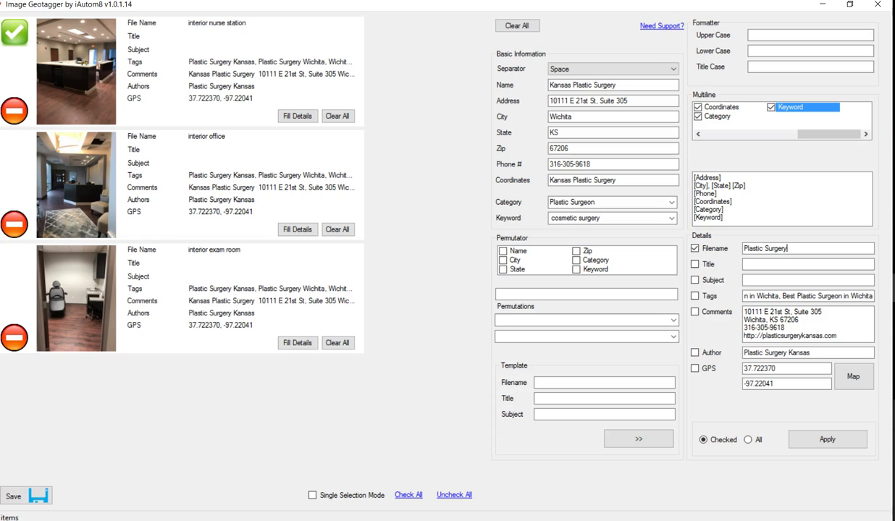
key("BackSpace")
key("BackSpace")
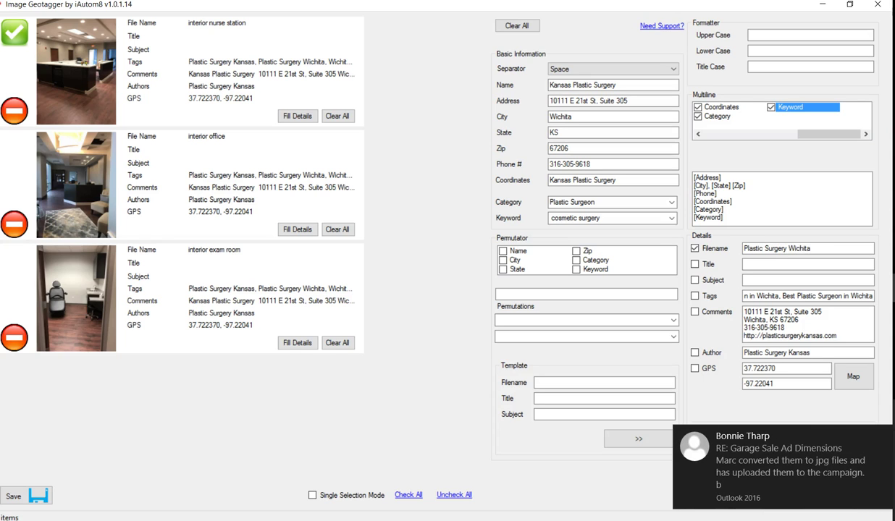
key("Tab")
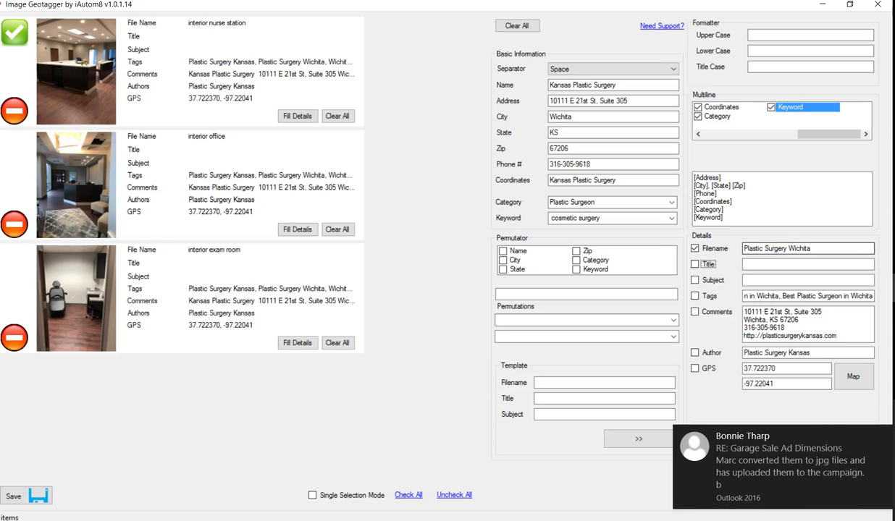
left_click(764, 249)
left_click_drag(838, 257, 680, 247)
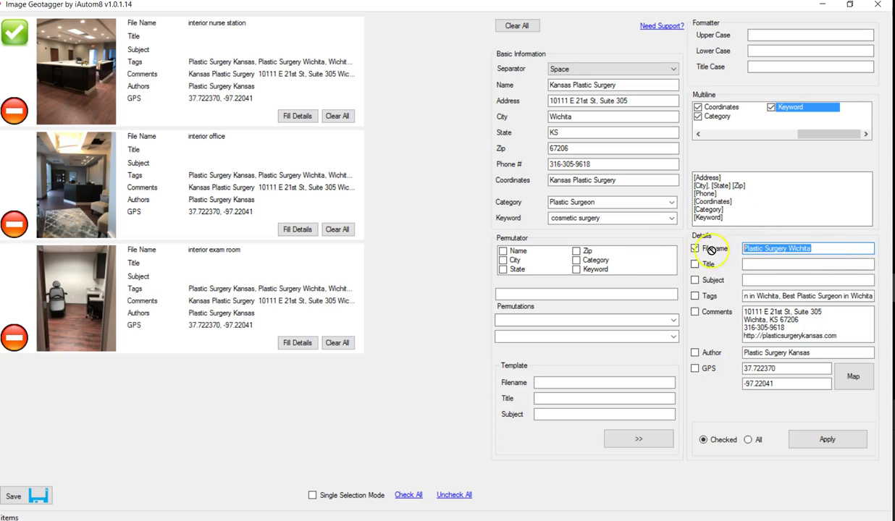
type("pla")
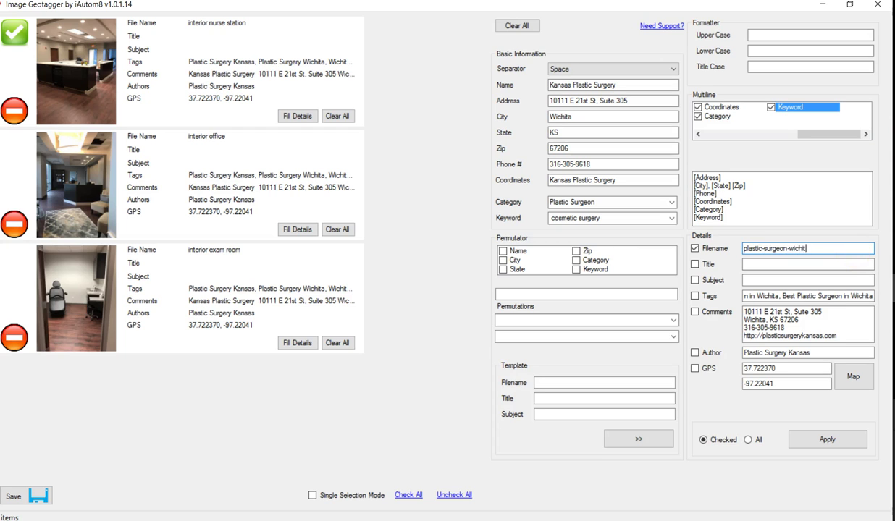
left_click(696, 264)
left_click(752, 264)
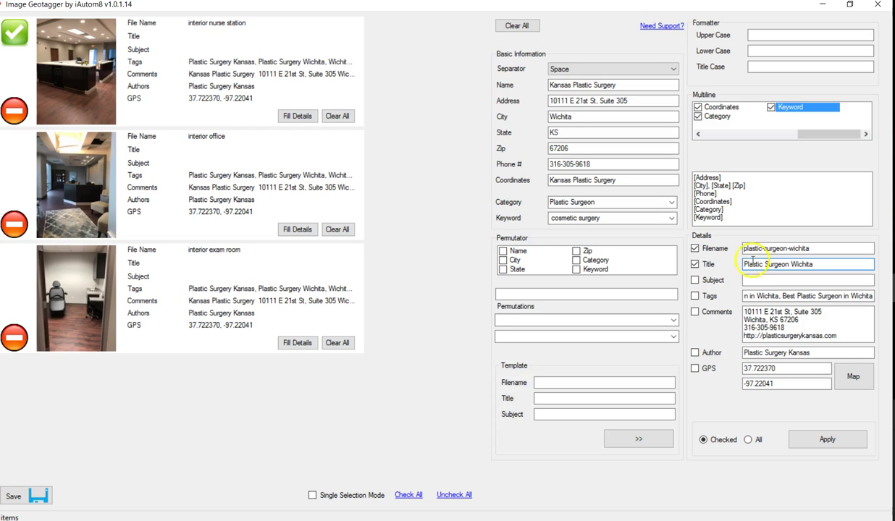
left_click(694, 280)
left_click(754, 279)
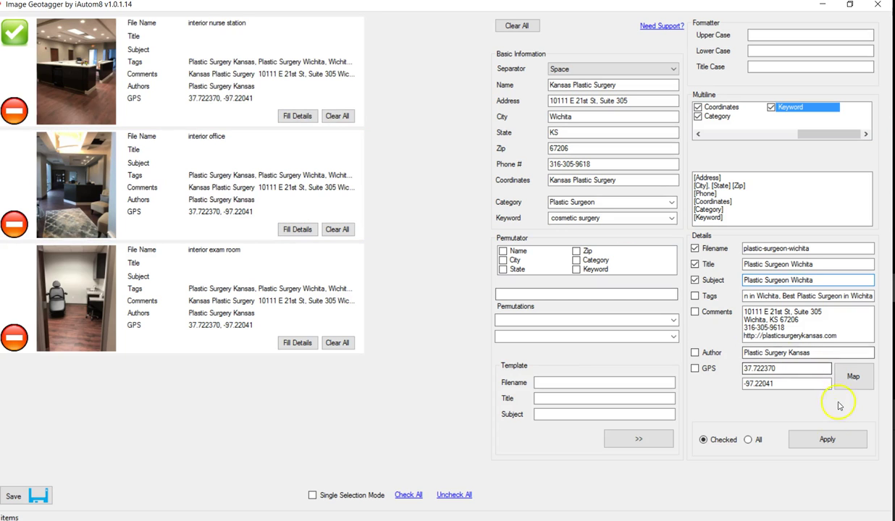
left_click(825, 442)
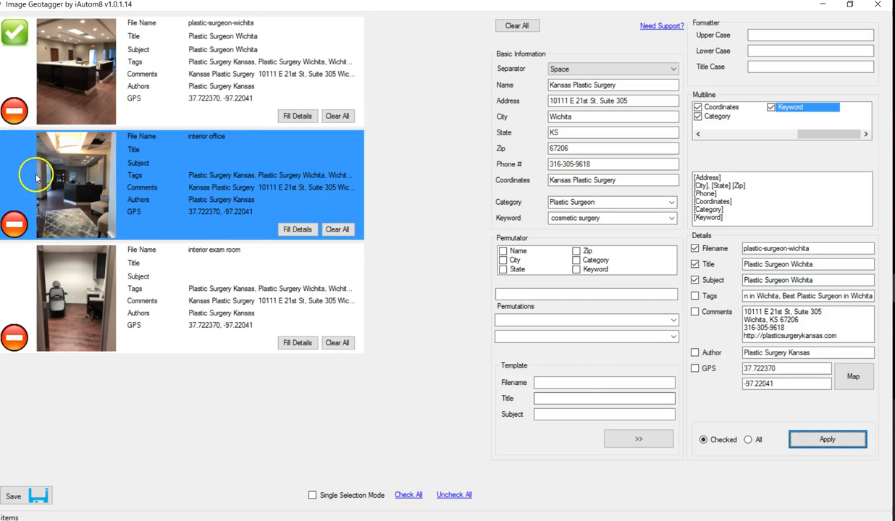
- Switch to the office photo: filename plastic-surgery-wichita, title and subject Plastic Surgery Wichita
left_click(18, 89)
left_click(14, 146)
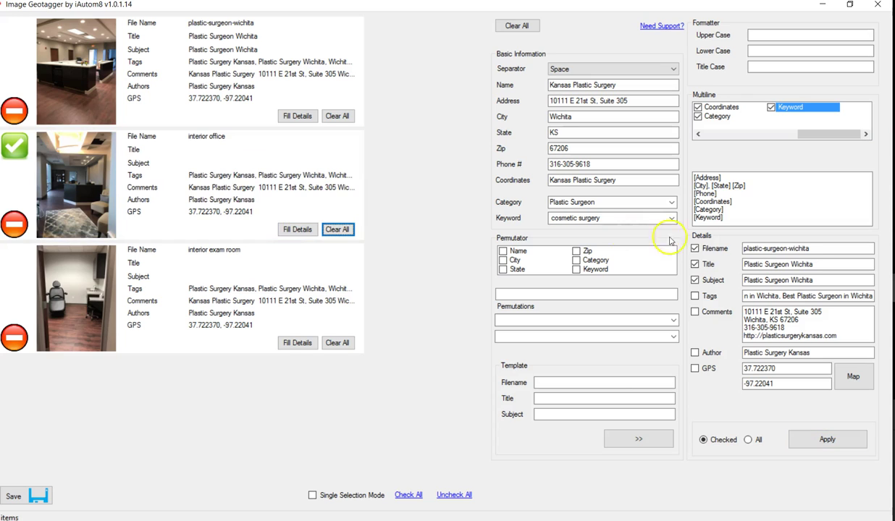
left_click_drag(803, 248, 639, 245)
type("pl")
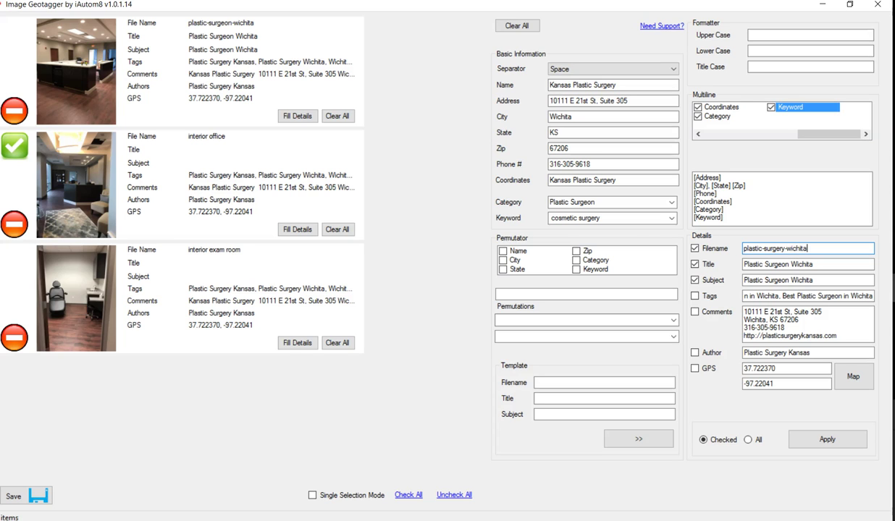
type("astic-surgery-wichita")
left_click(789, 265)
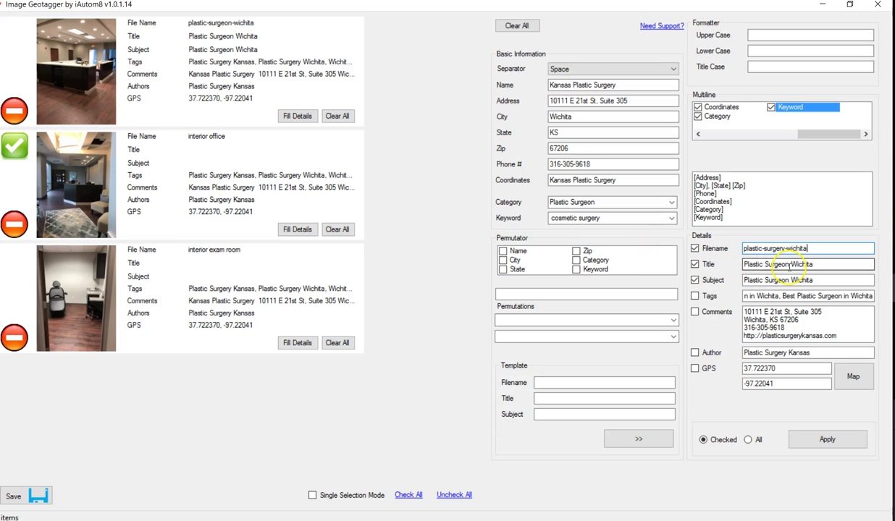
key("BackSpace")
key("BackSpace")
key("BackSpace")
type("ery")
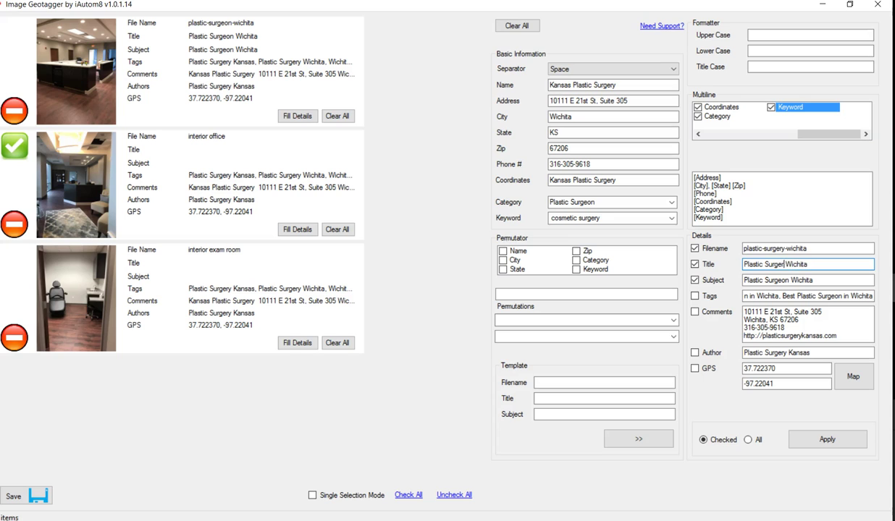
left_click(789, 278)
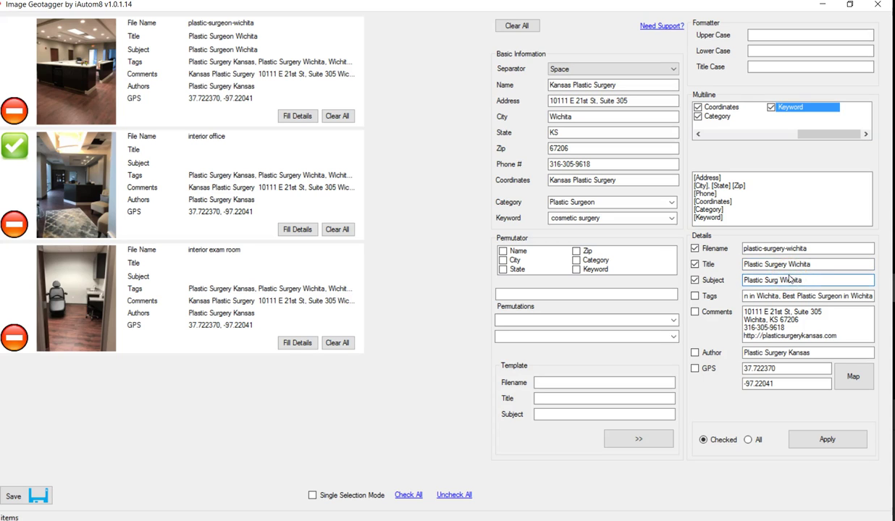
type("ery")
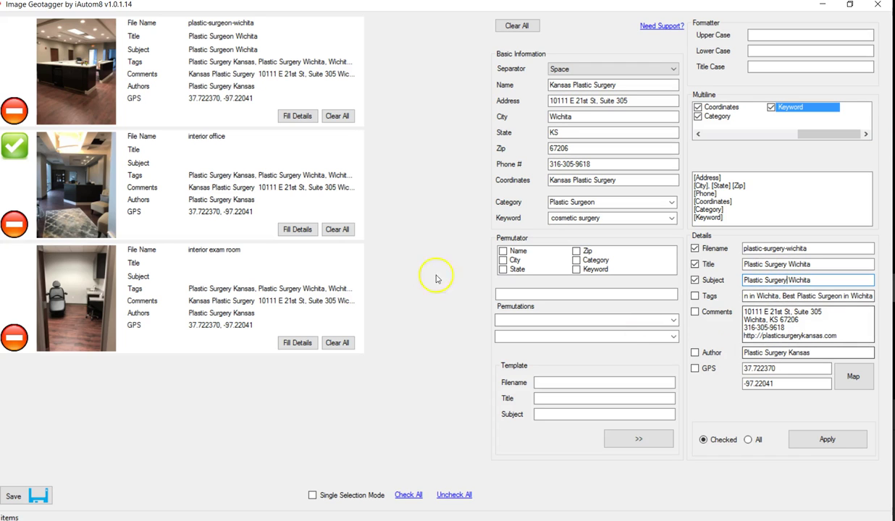
- Apply the office photo's details, then mark the exam room photo instead
left_click(805, 445)
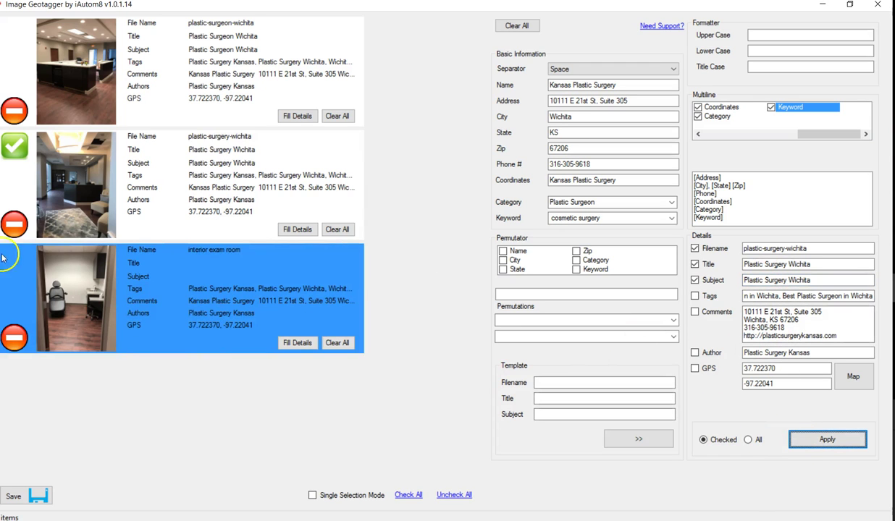
left_click(12, 149)
left_click(20, 250)
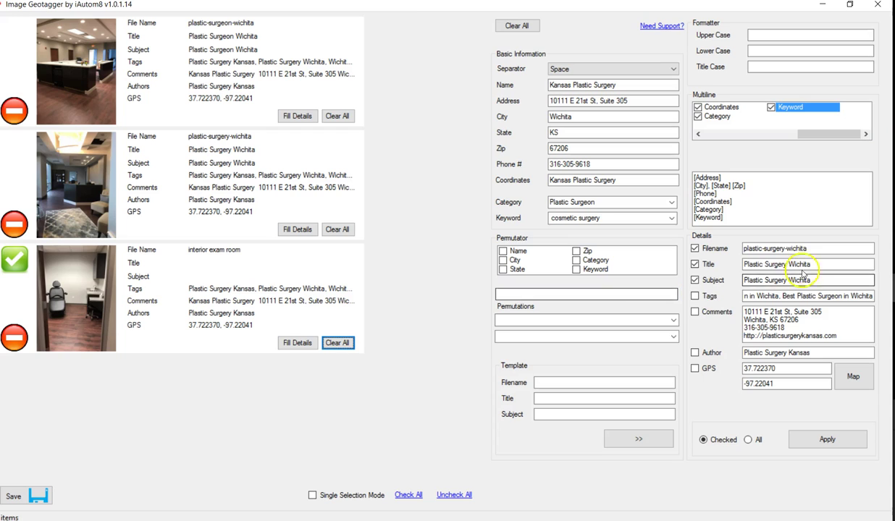
- Give the exam room photo filename plastic-surgery-kansas and title and subject Plastic Surgery Kansas
left_click(810, 247)
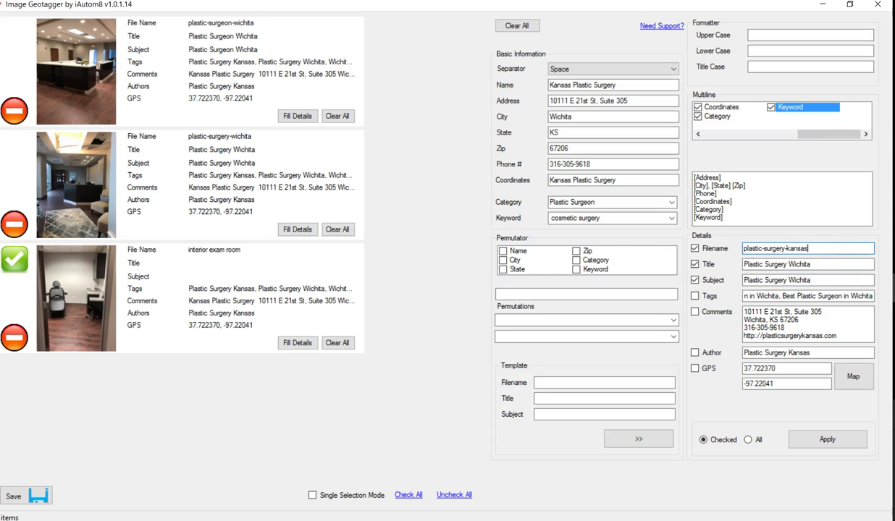
left_click(818, 265)
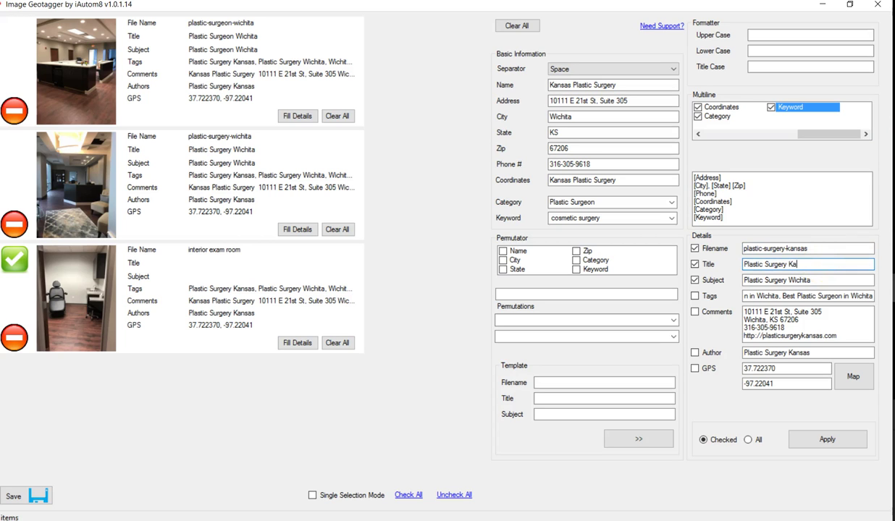
left_click(826, 279)
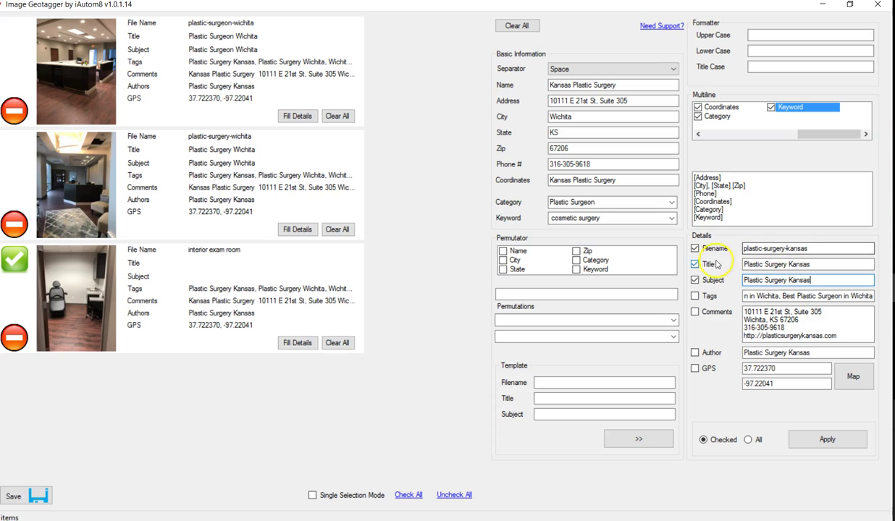
left_click(813, 248)
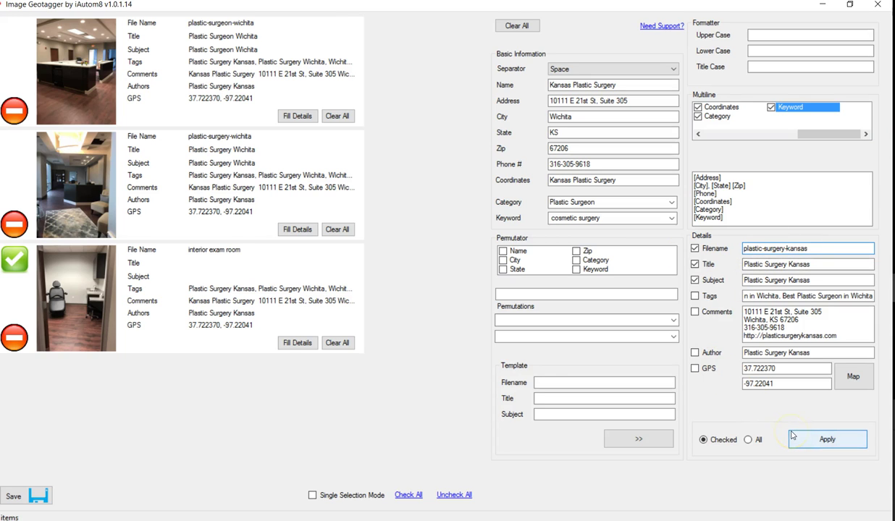
left_click(827, 440)
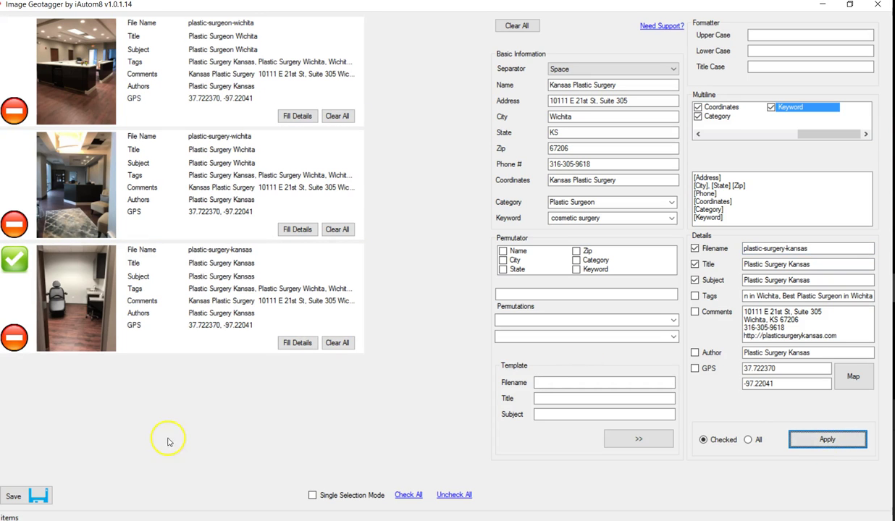
- Save the tagged images, then rate plastic-surgeon-wichita five stars in its Explorer Properties
left_click(19, 506)
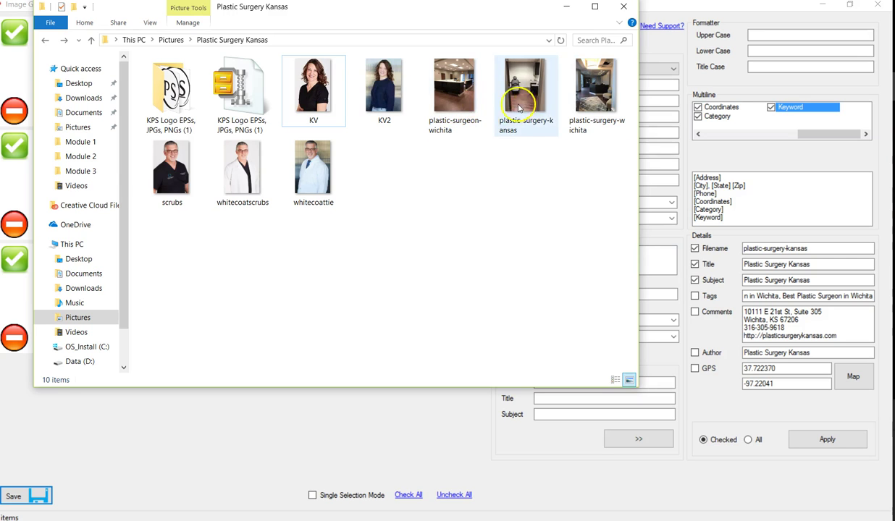
right_click(464, 94)
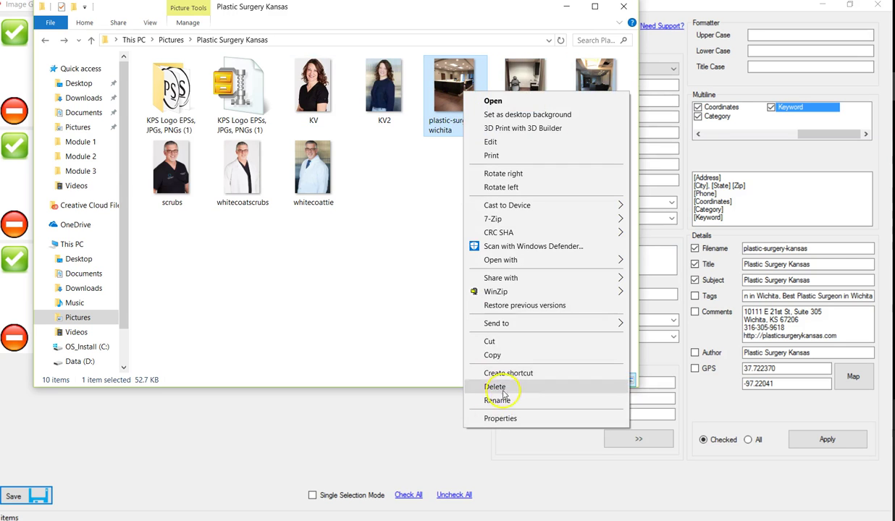
left_click(499, 419)
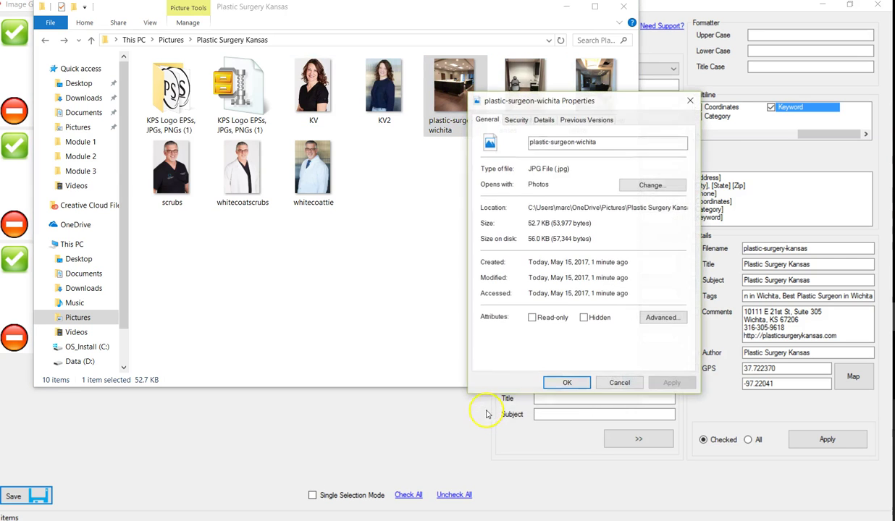
left_click(543, 120)
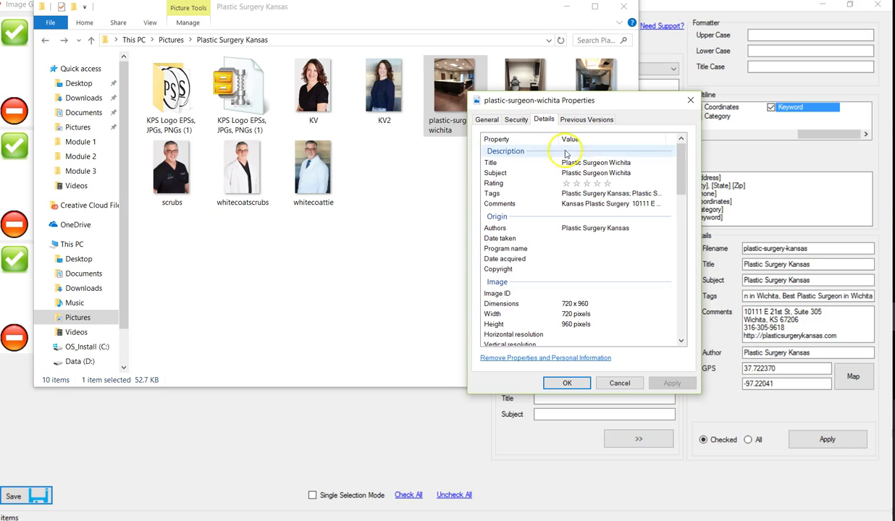
left_click(607, 184)
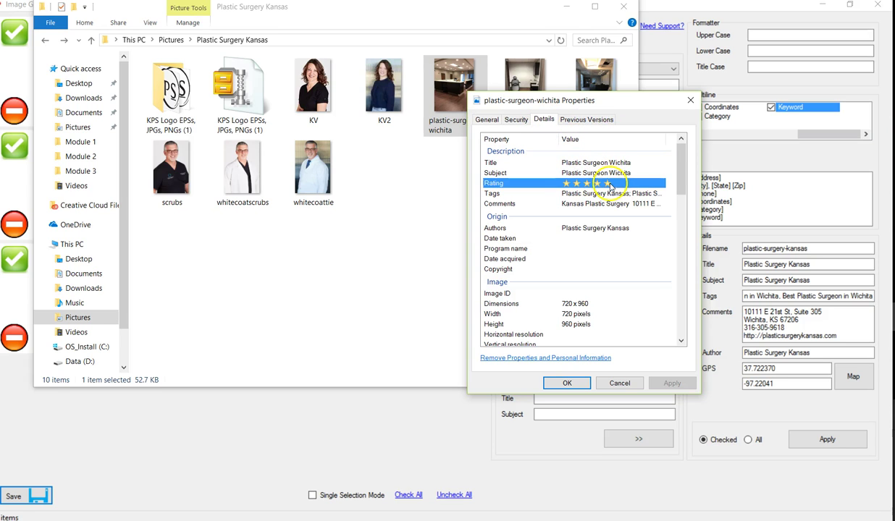
left_click(616, 269)
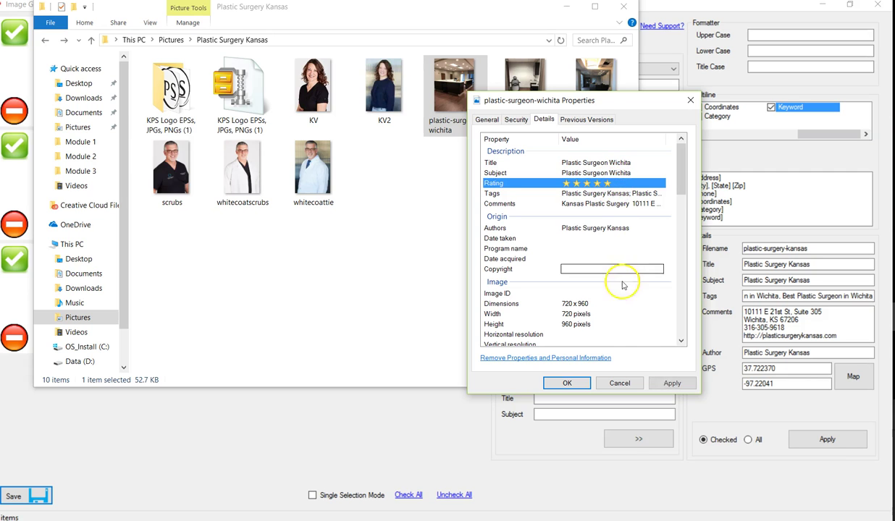
- Close the open properties, then rate plastic-surgery-kansas five stars and save it
left_click(567, 383)
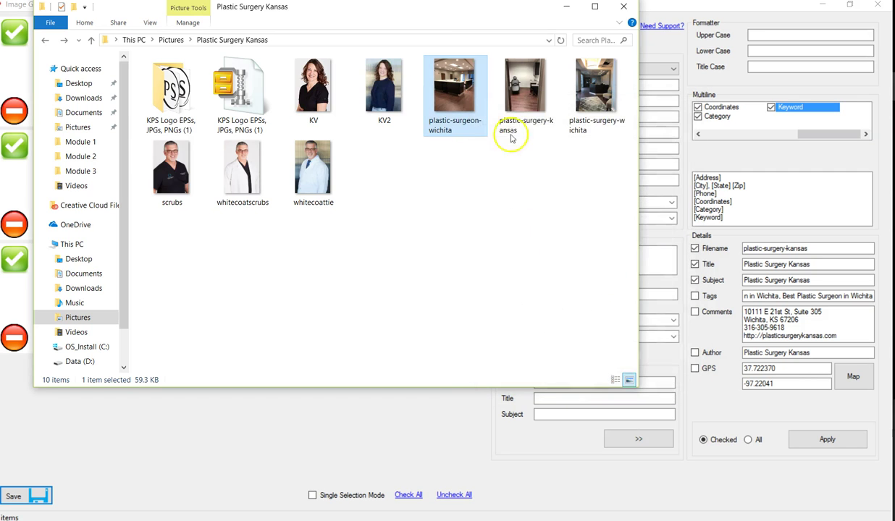
right_click(510, 138)
left_click(600, 493)
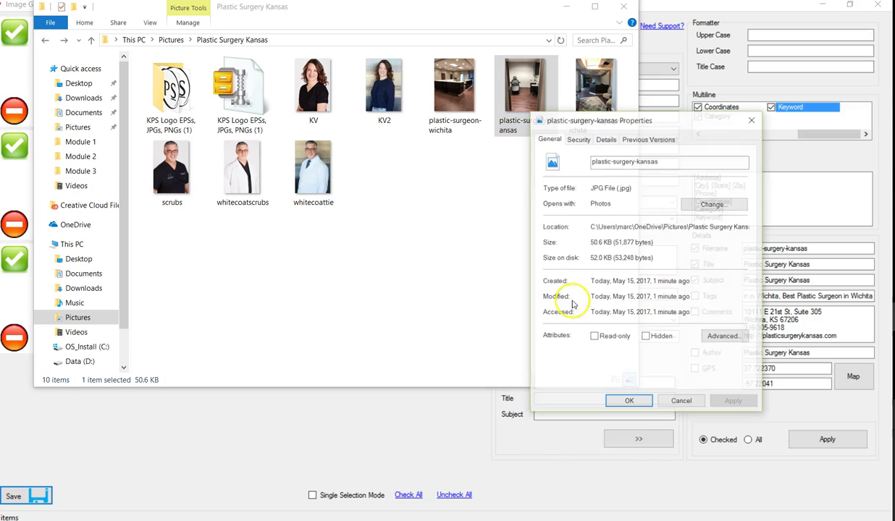
left_click(605, 139)
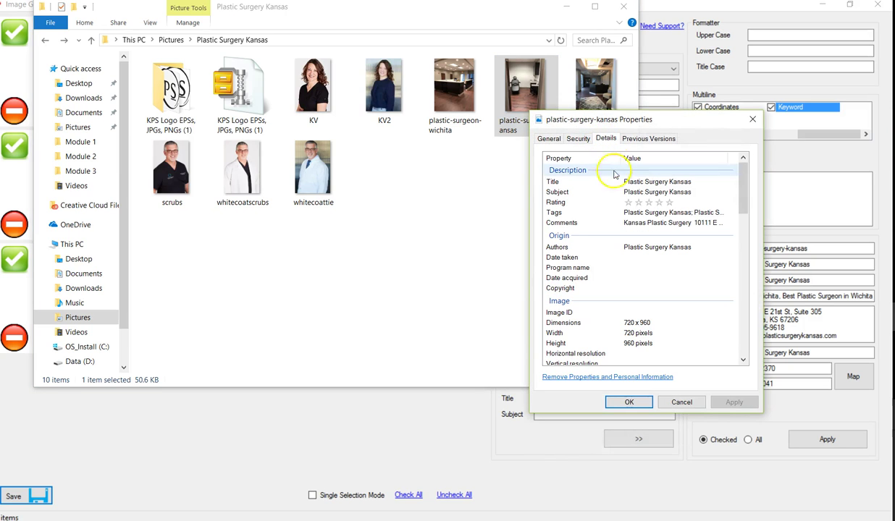
left_click(668, 203)
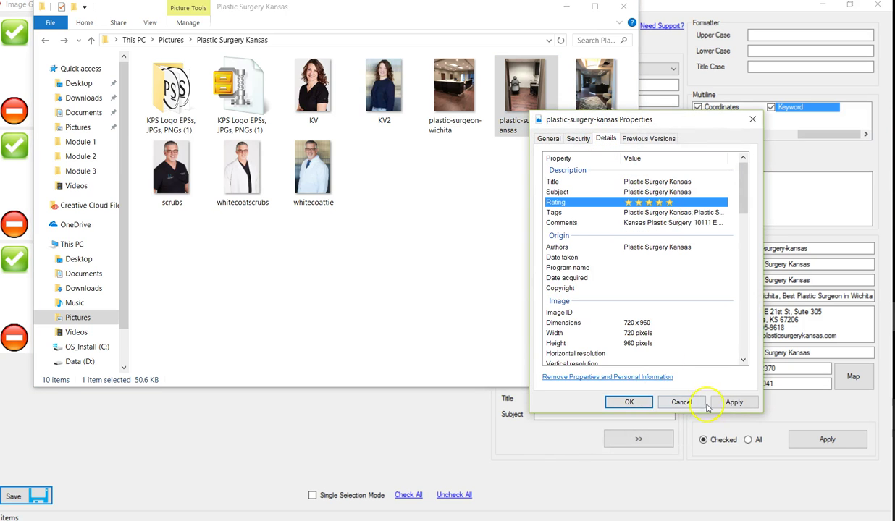
left_click(733, 403)
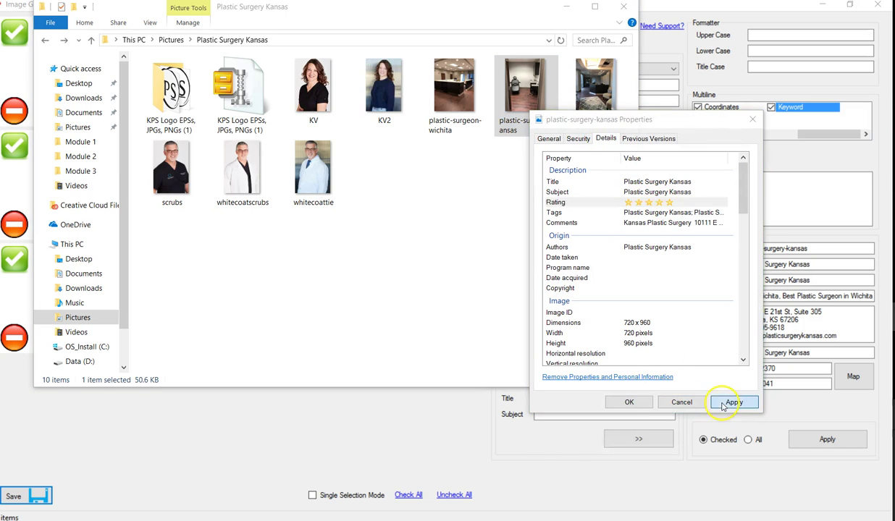
left_click(629, 403)
- Rate plastic-surgery-wichita five stars, checking its stored GPS latitude and longitude, and save
right_click(583, 101)
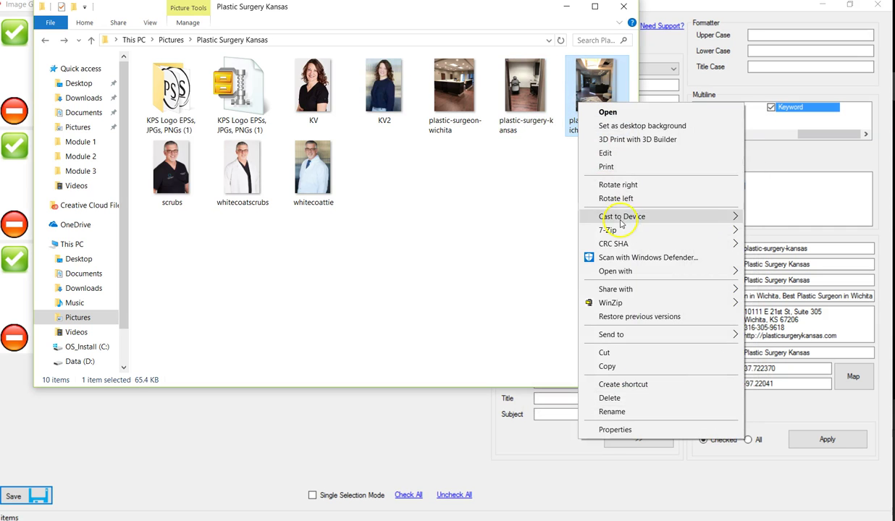
left_click(615, 430)
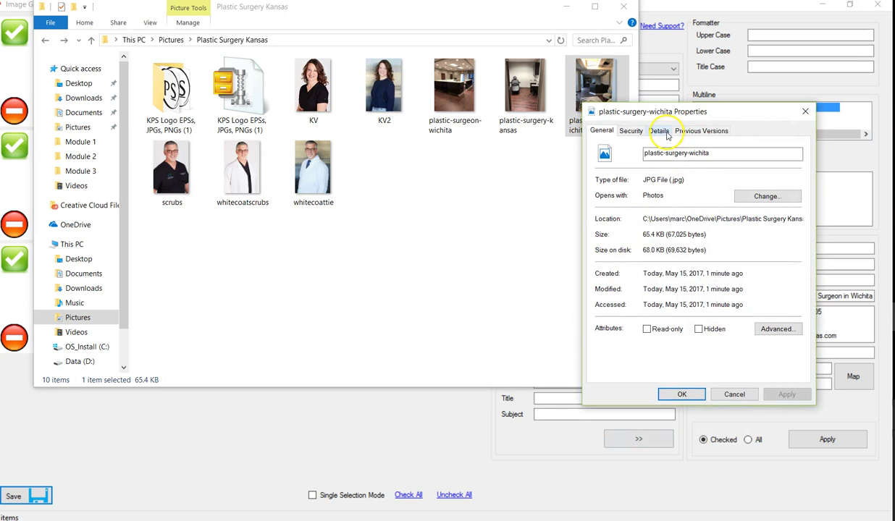
left_click(666, 134)
left_click(722, 195)
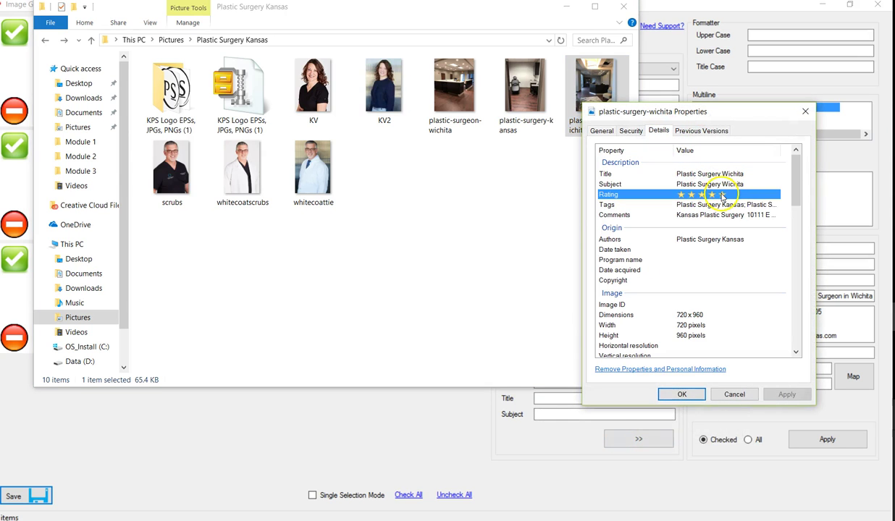
left_click_drag(794, 181, 794, 320)
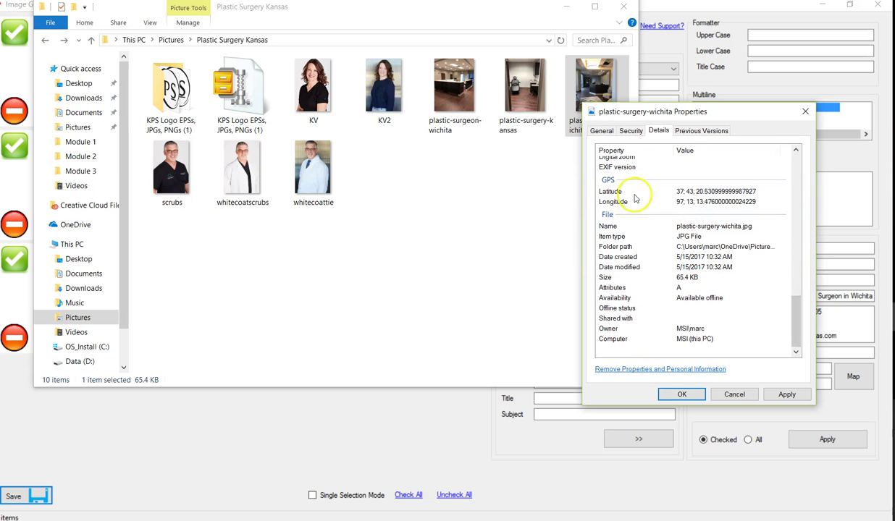
left_click(785, 394)
left_click(681, 394)
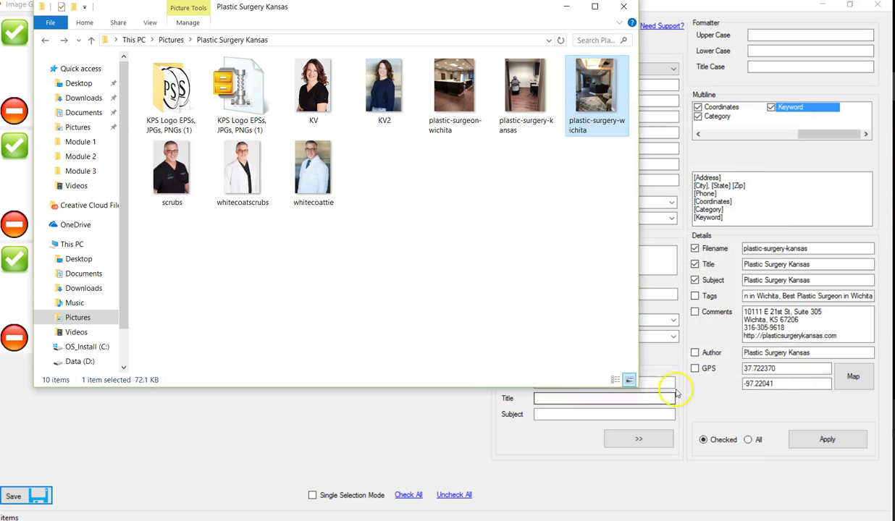